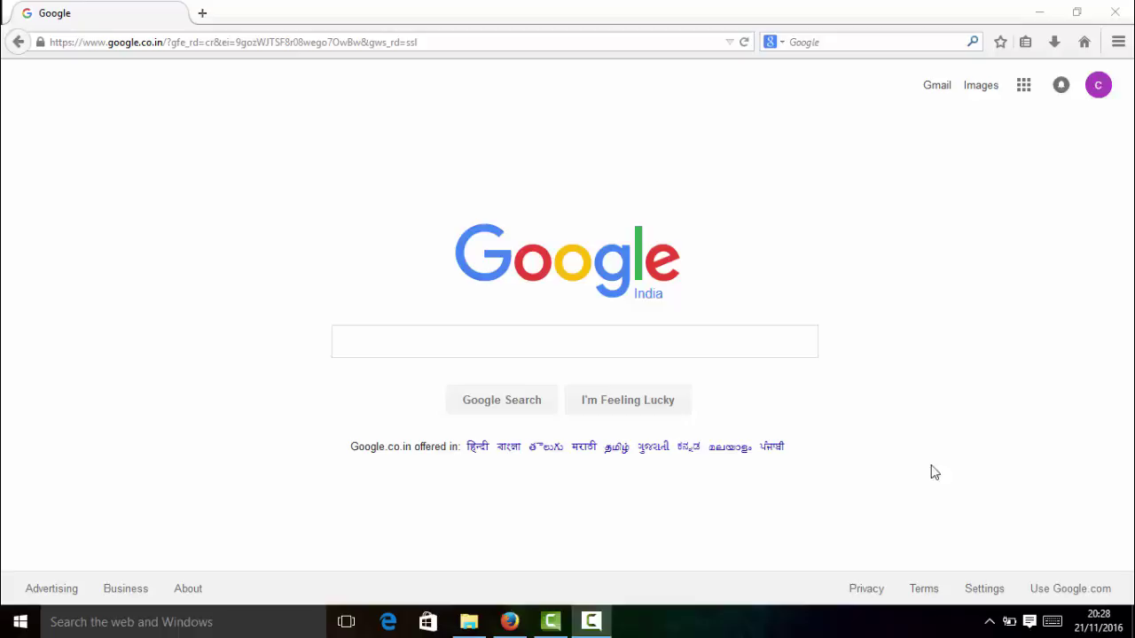
# Step: Search Google for jdk and open Oracle's Java Platform (JDK) 8u111 / 8u112 download page
pyautogui.click(470, 335)
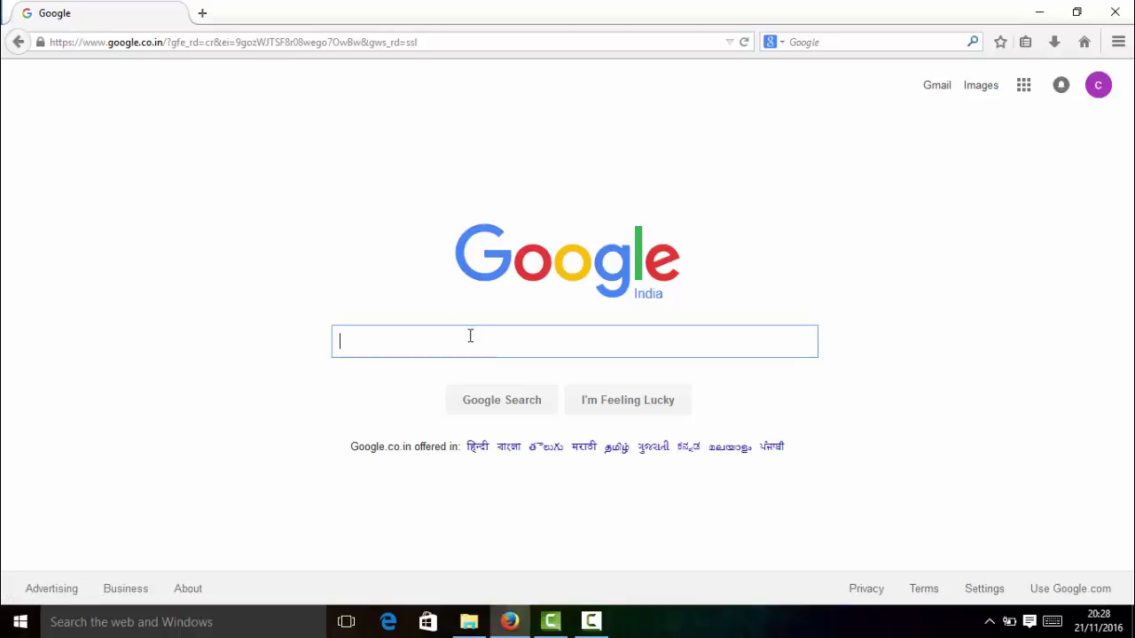
pyautogui.write('jdk')
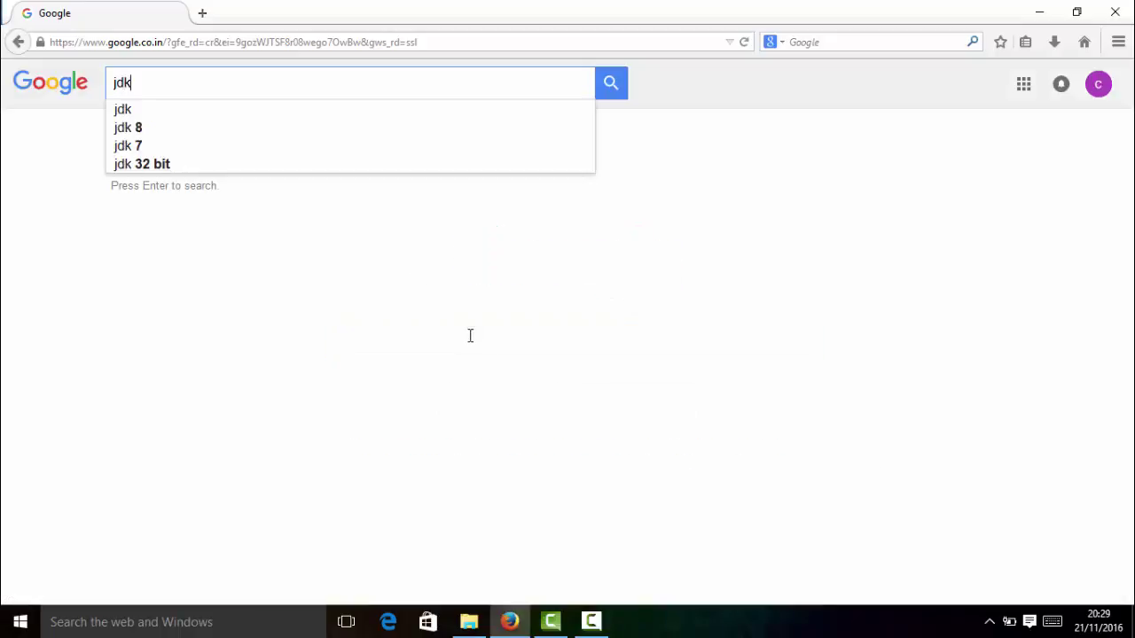
pyautogui.press('Return')
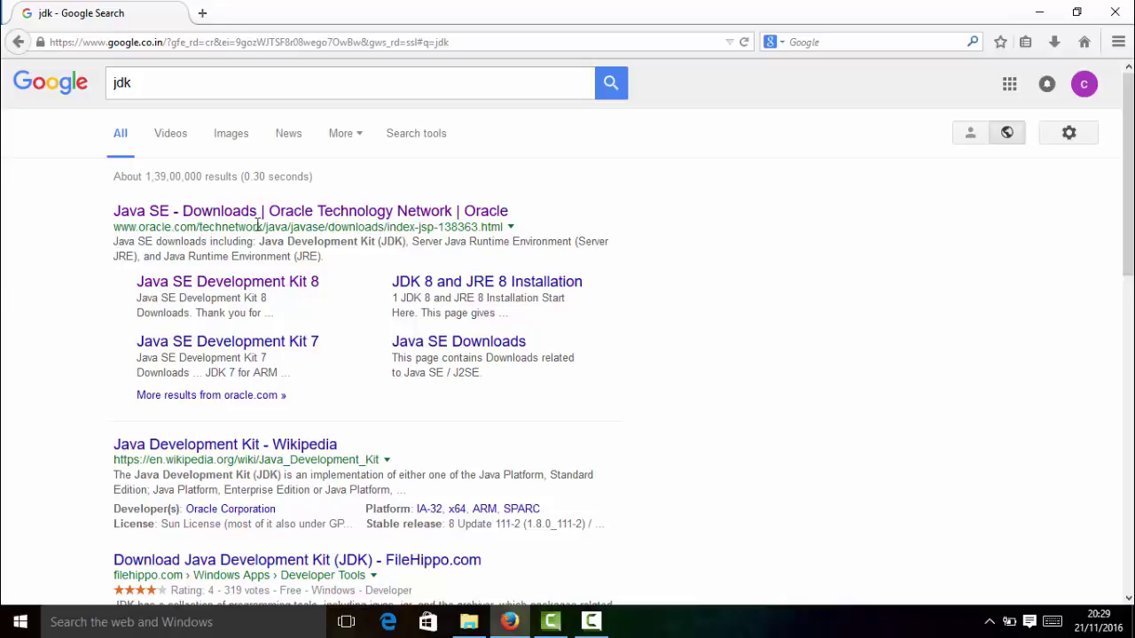
pyautogui.click(320, 219)
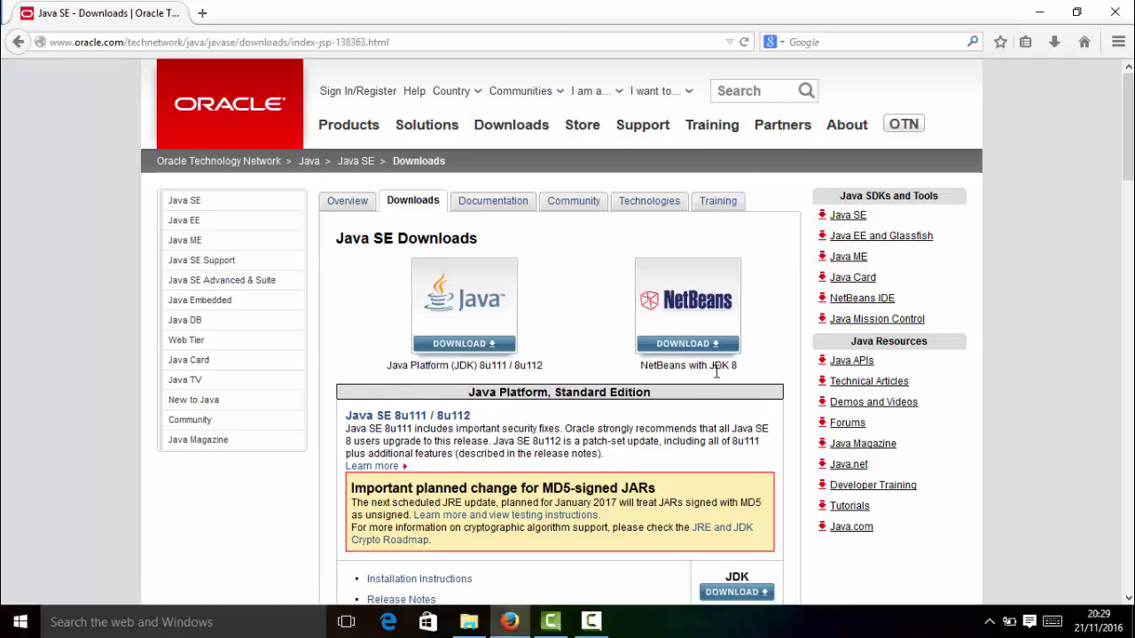
pyautogui.click(465, 344)
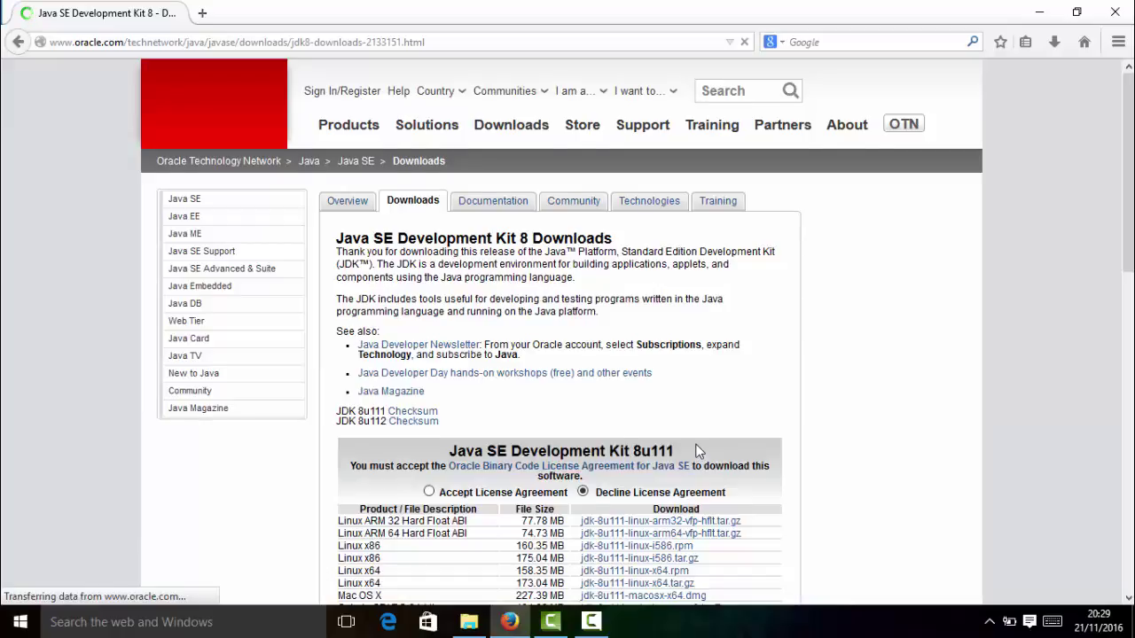
# Step: Accept the license for Java SE Development Kit 8u111 and request jdk-8u111-windows-x64.exe, cancelling the save prompt
pyautogui.scroll(-2, 695, 452)
pyautogui.scroll(-2, 695, 452)
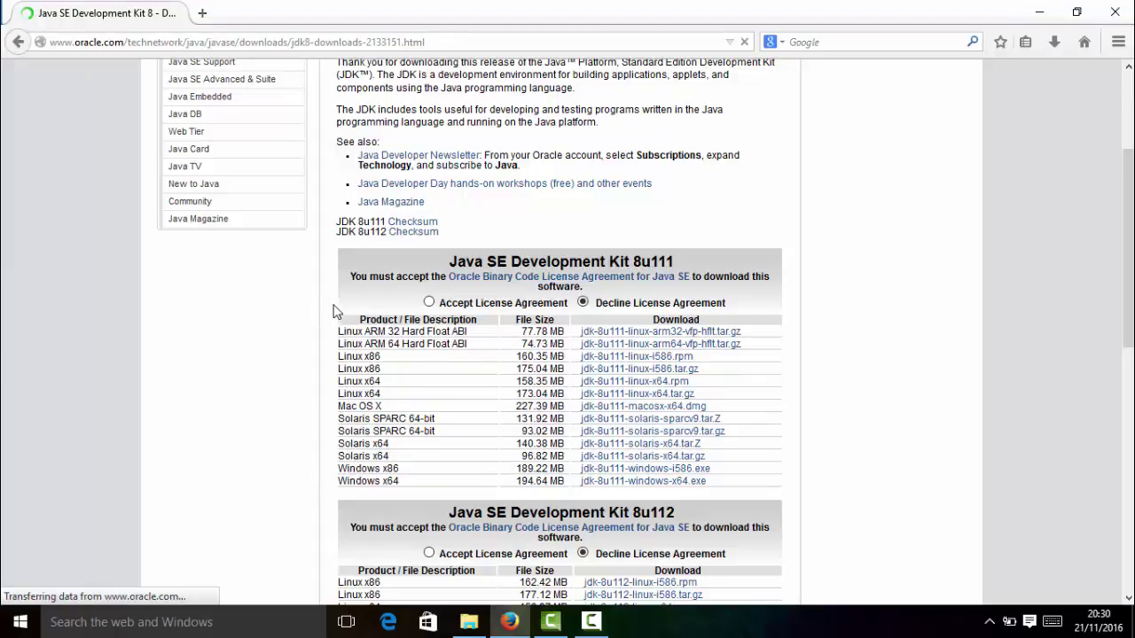
pyautogui.click(428, 302)
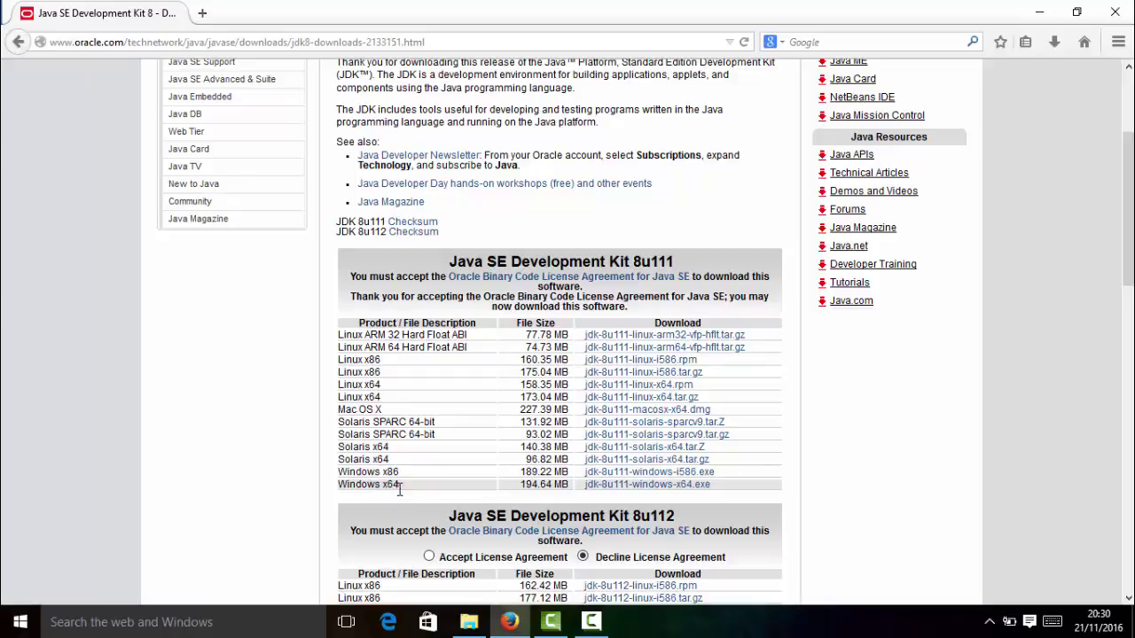
pyautogui.click(690, 487)
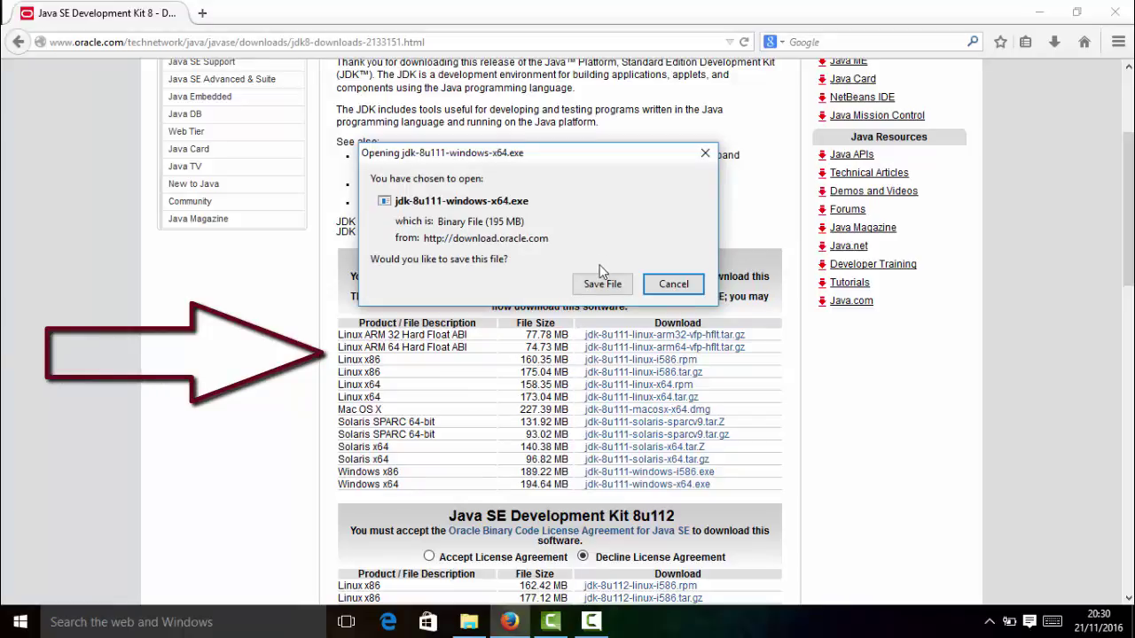
pyautogui.click(671, 283)
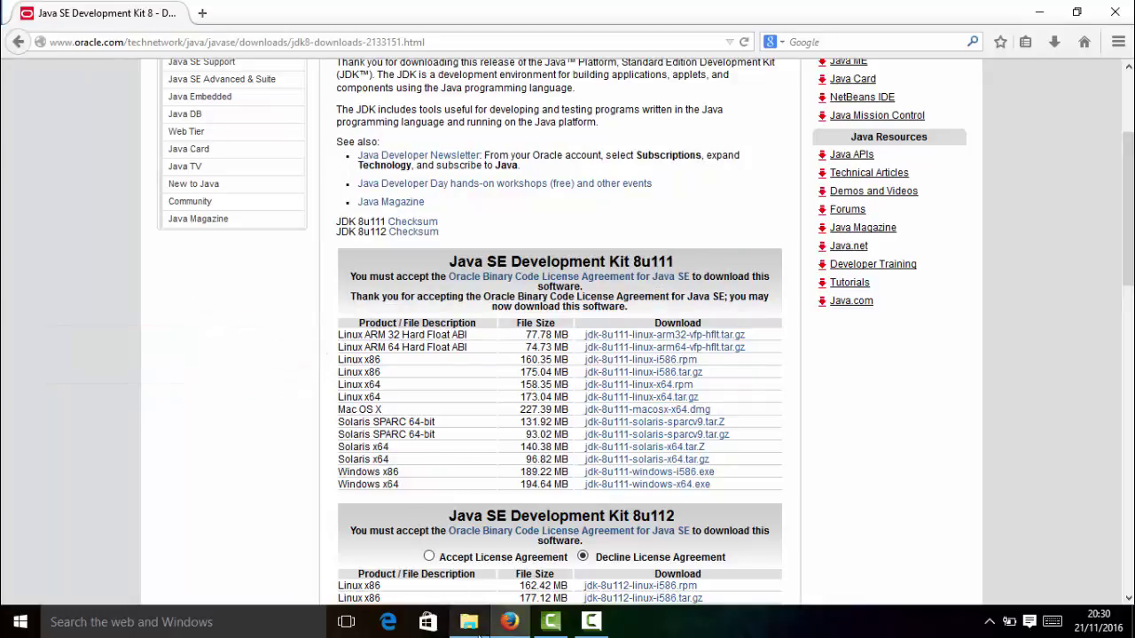
# Step: Switch to File Explorer and launch the jdk-8u65-nb-8_1-windows-x64.exe installer from the android folder in Downloads
pyautogui.click(469, 622)
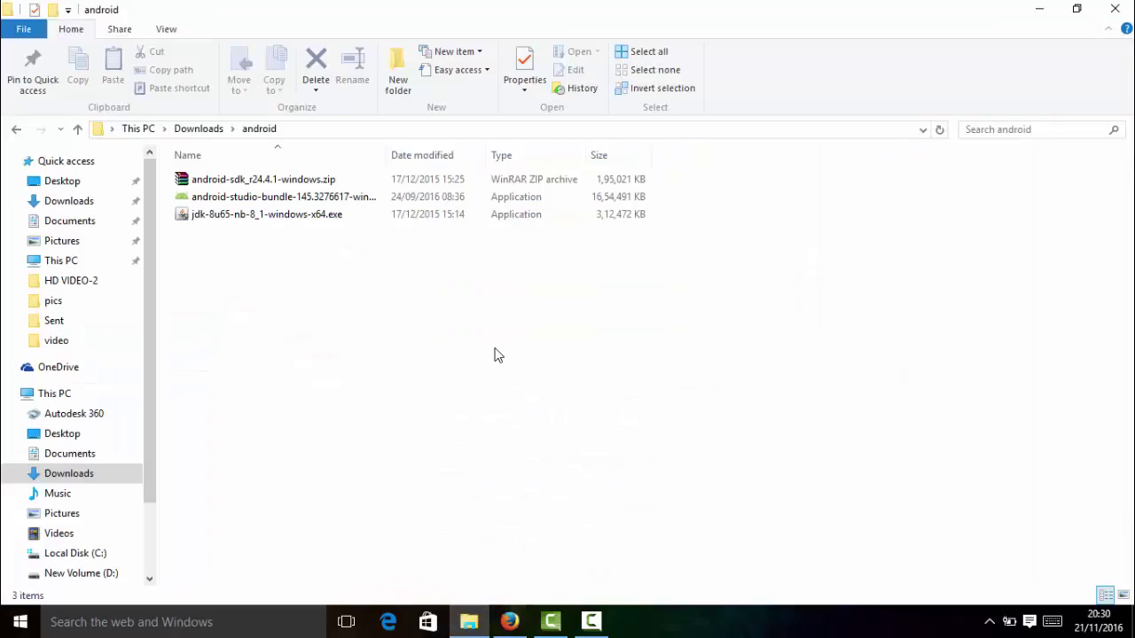
pyautogui.click(263, 216)
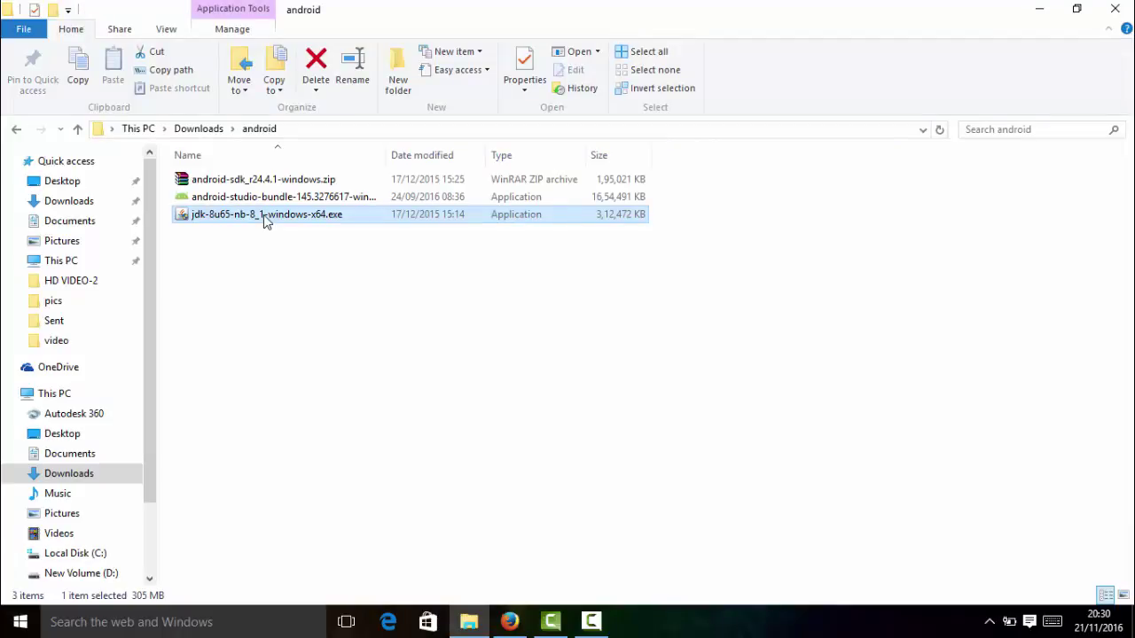
pyautogui.doubleClick(263, 215)
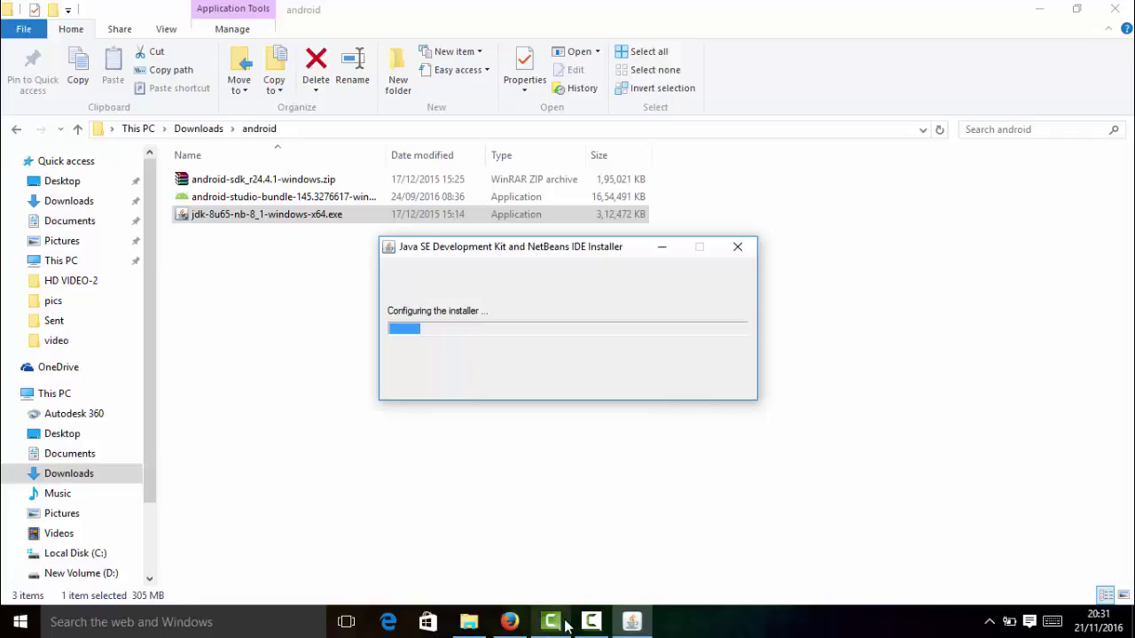
pyautogui.moveTo(567, 626)
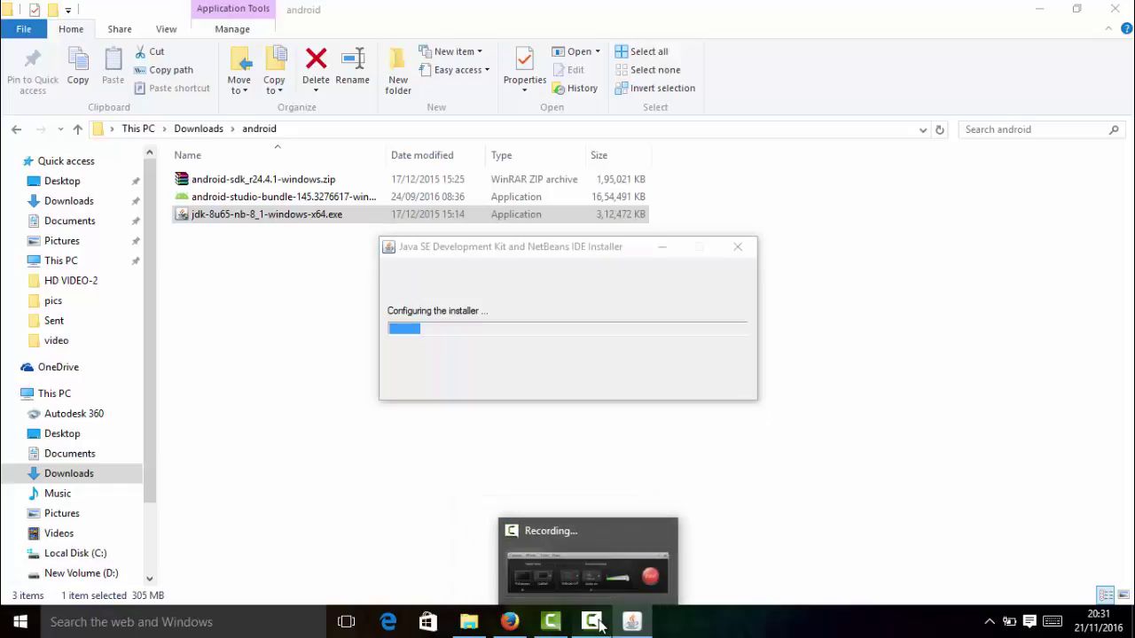
pyautogui.click(591, 622)
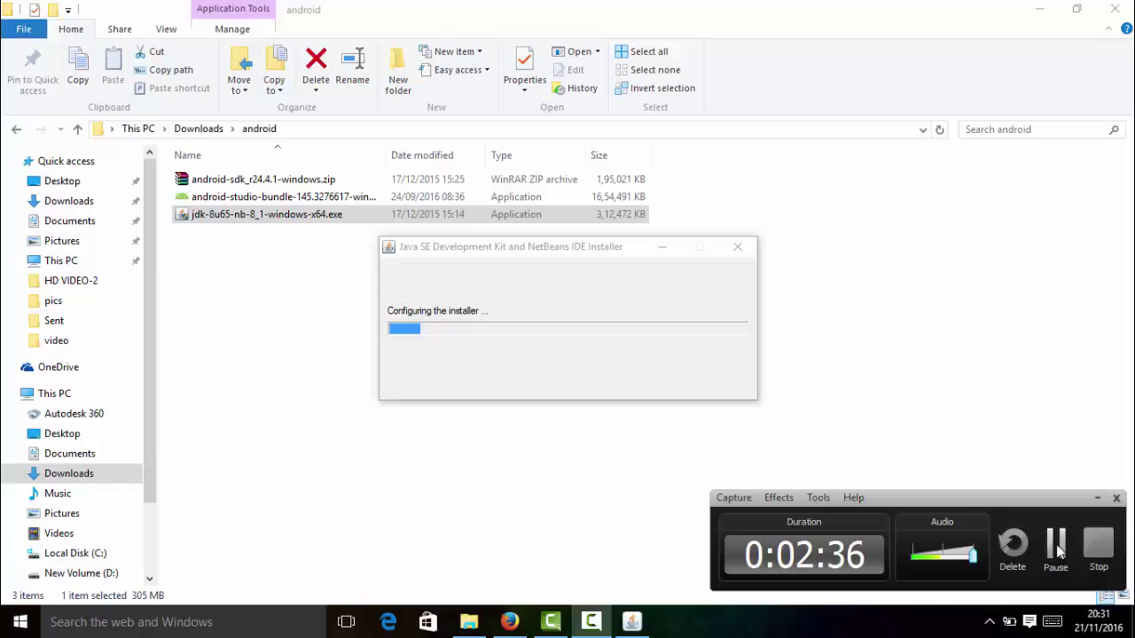
pyautogui.click(1056, 550)
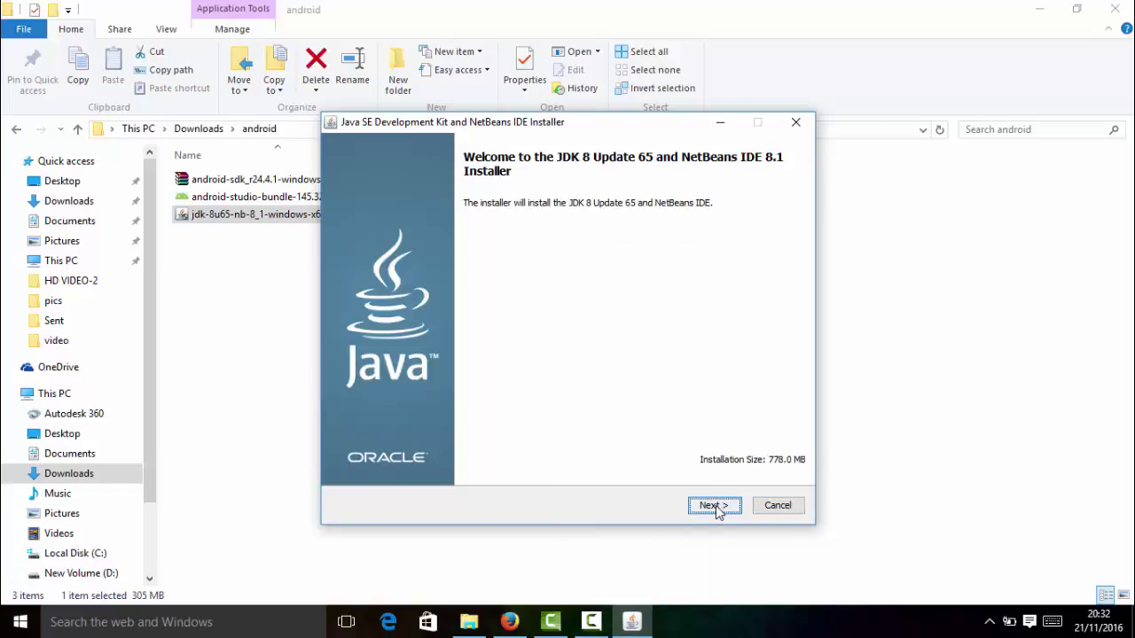
# Step: Proceed to the installation summary, keeping C:\Program Files\Java\jdk1.8.0_65 for the JDK and C:\Program Files\NetBeans 8.1 for the IDE
pyautogui.click(715, 505)
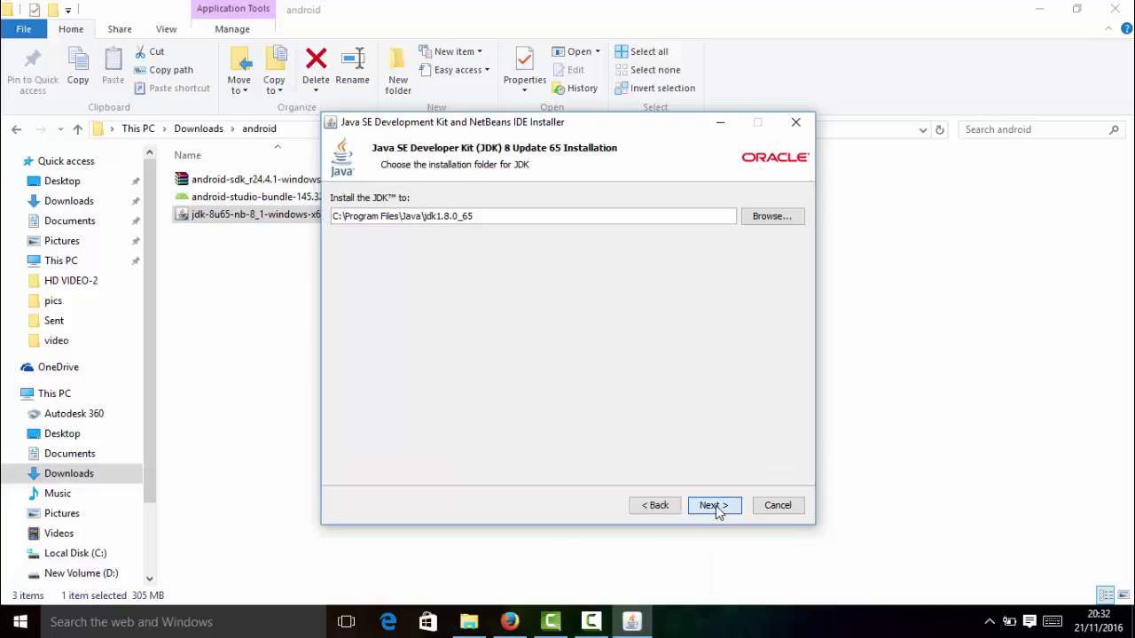
pyautogui.tripleClick(484, 216)
pyautogui.click(718, 509)
pyautogui.click(714, 505)
pyautogui.click(714, 505)
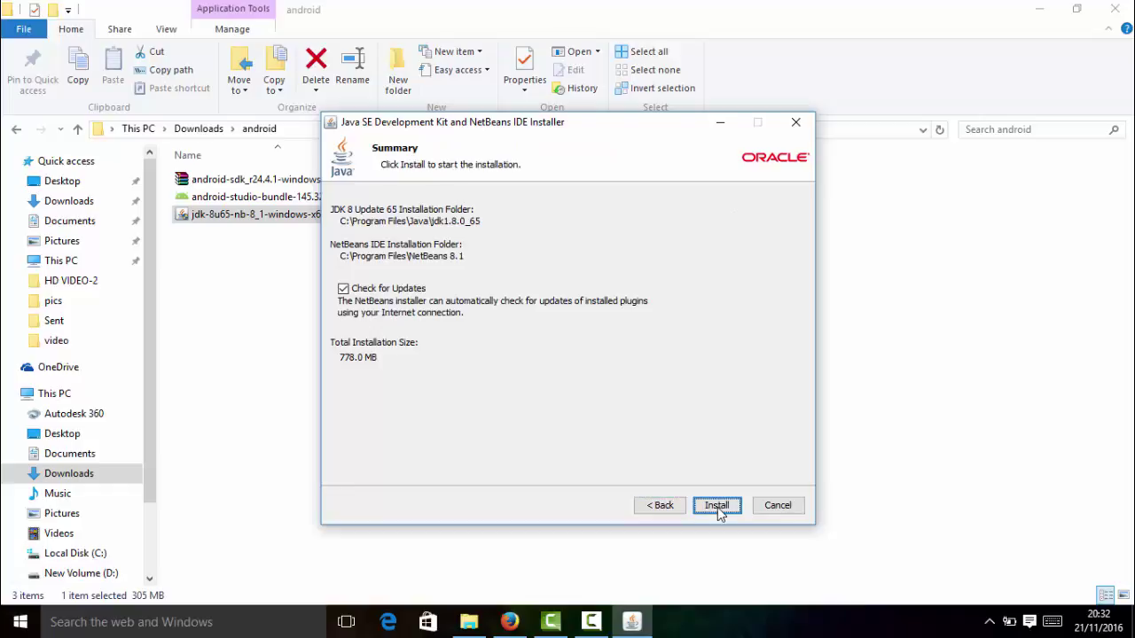
# Step: Toggle Check for Updates and install JDK 8 Update 65 with NetBeans IDE 8.1, finishing the setup
pyautogui.click(343, 289)
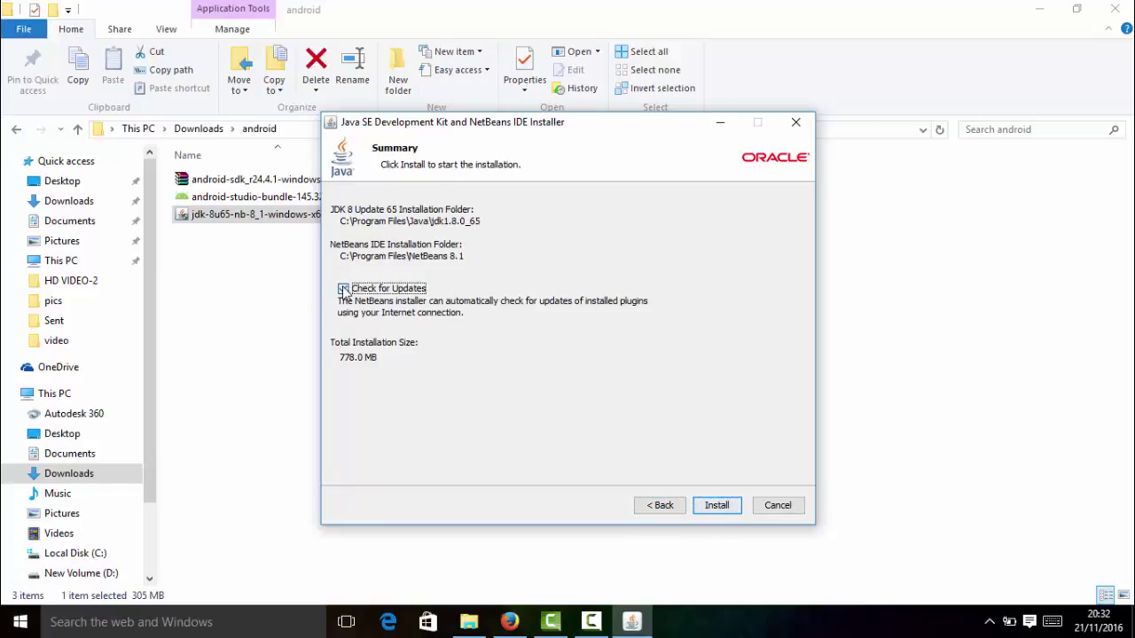
pyautogui.click(717, 505)
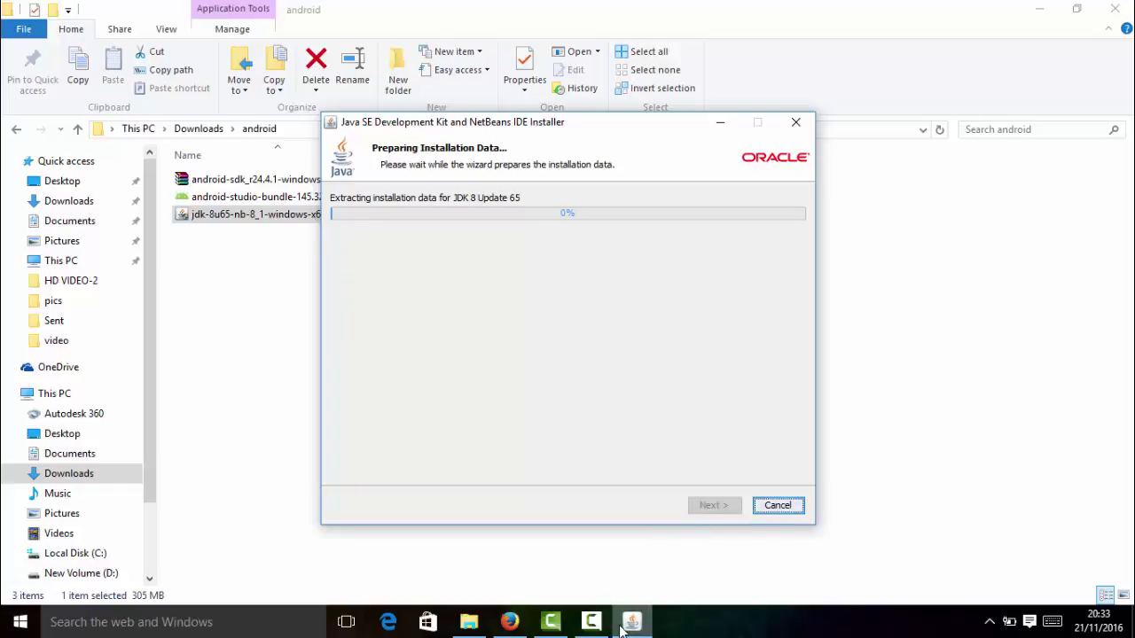
pyautogui.moveTo(621, 629)
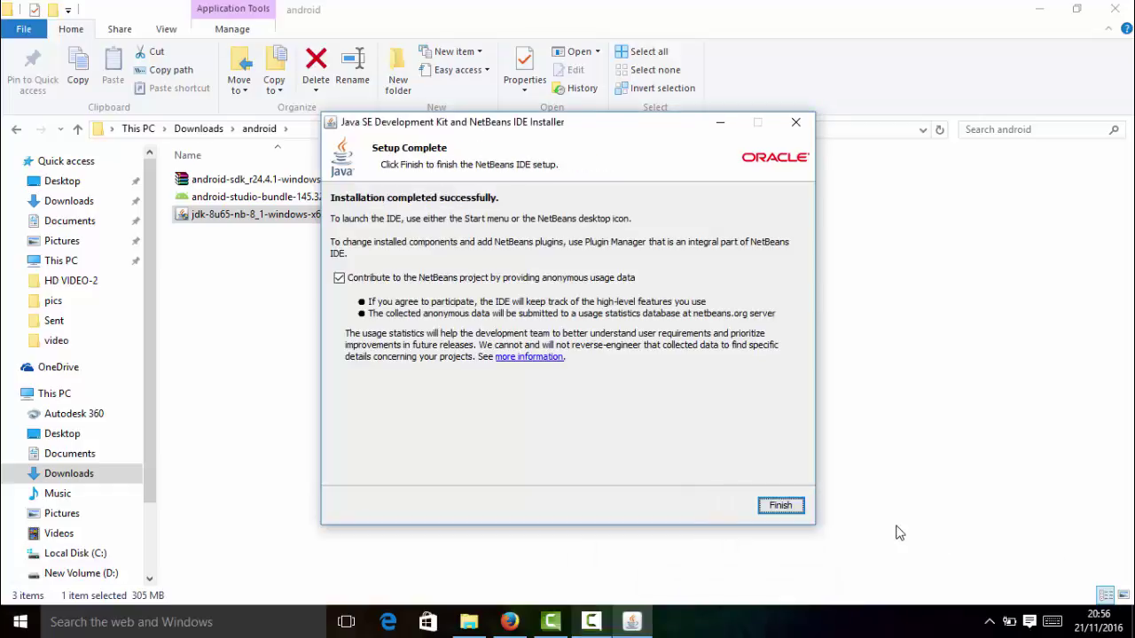
pyautogui.click(780, 507)
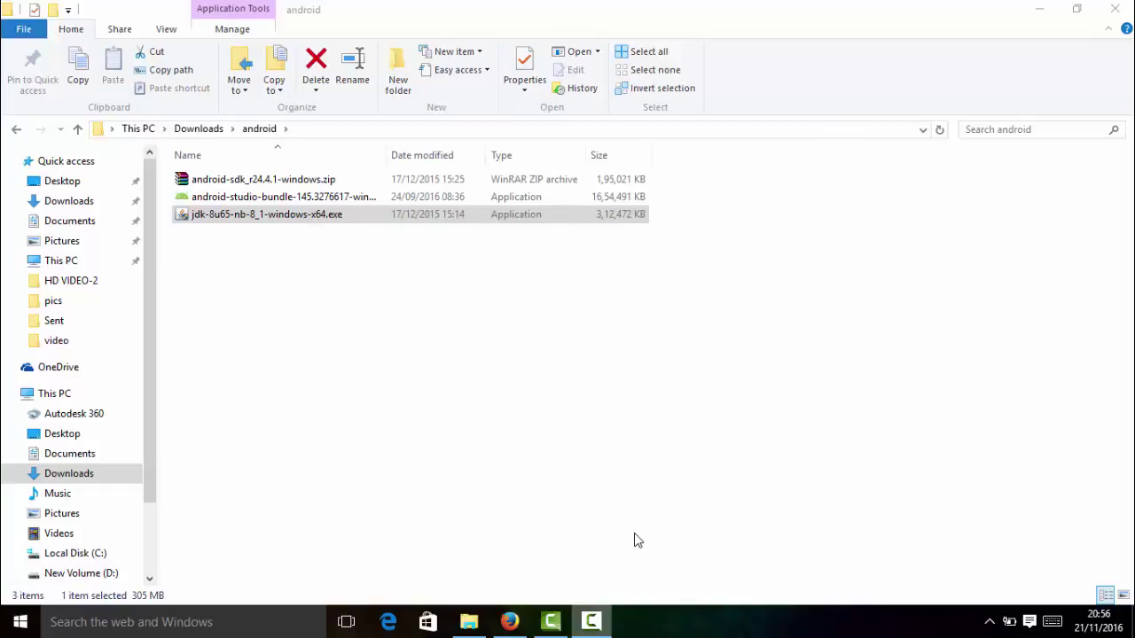
# Step: Open the Environment Variables dialog through the advanced system settings in This PC's properties
pyautogui.press('super+d')
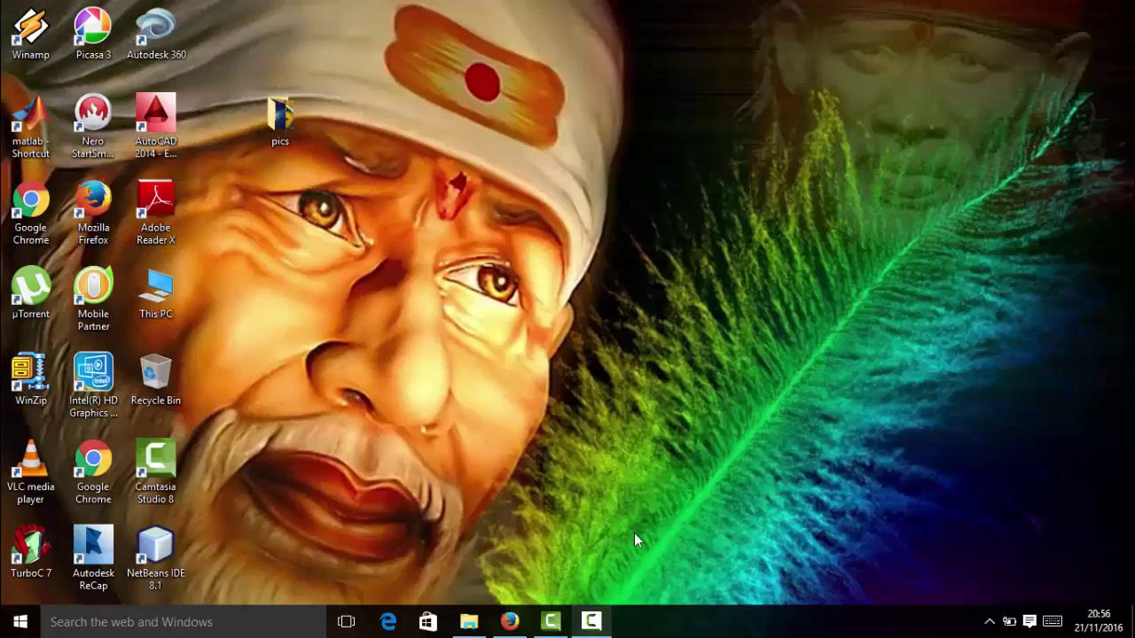
pyautogui.click(162, 311)
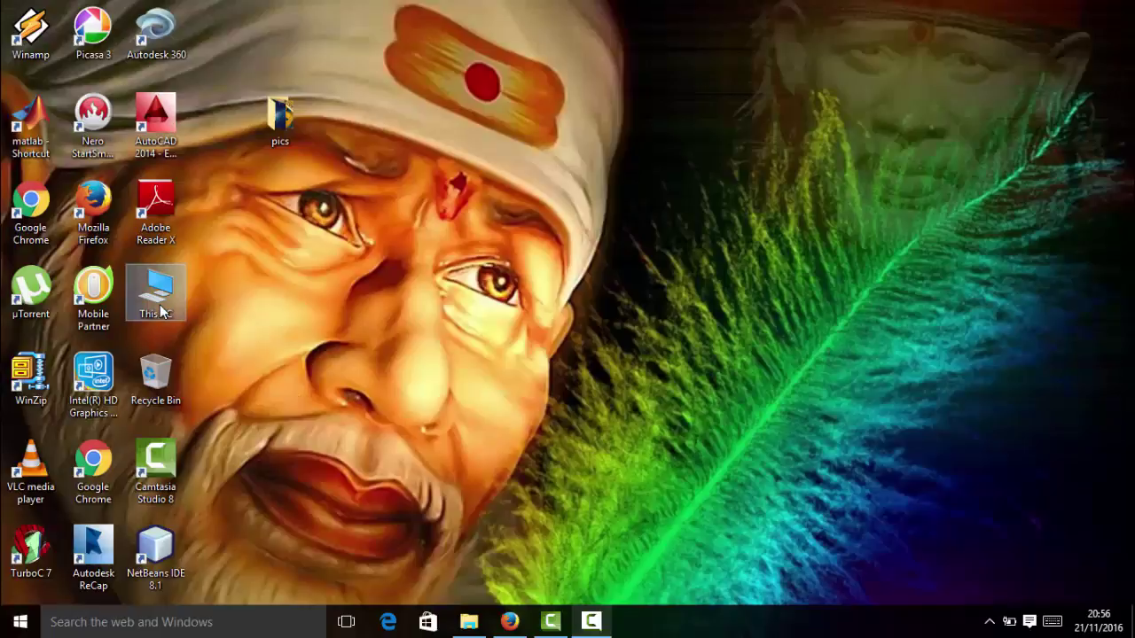
pyautogui.rightClick(162, 311)
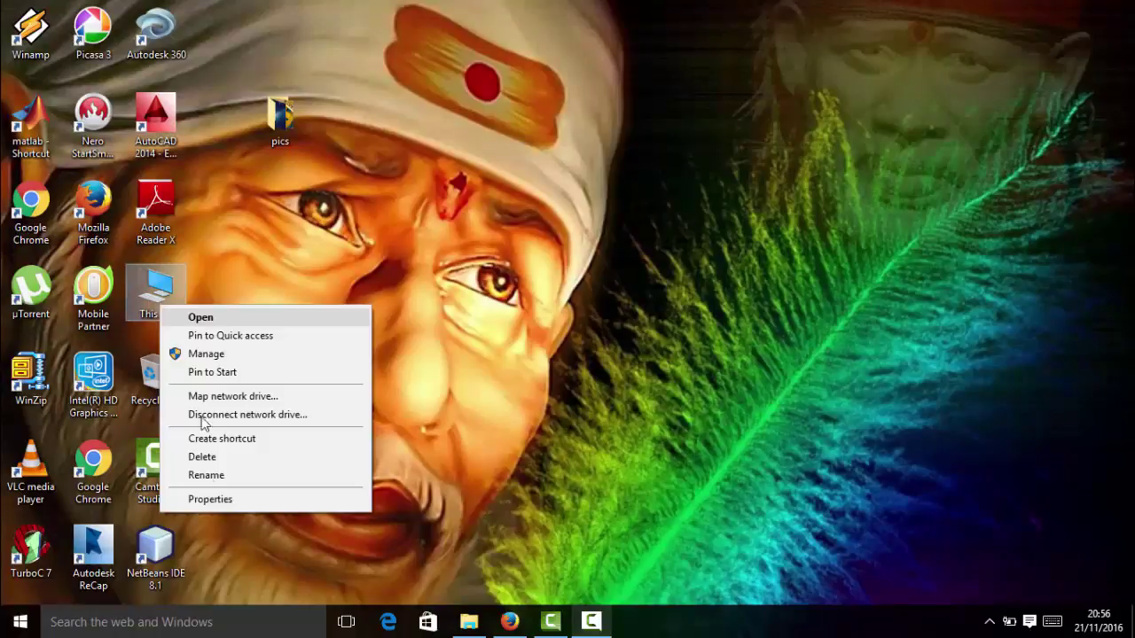
pyautogui.click(200, 500)
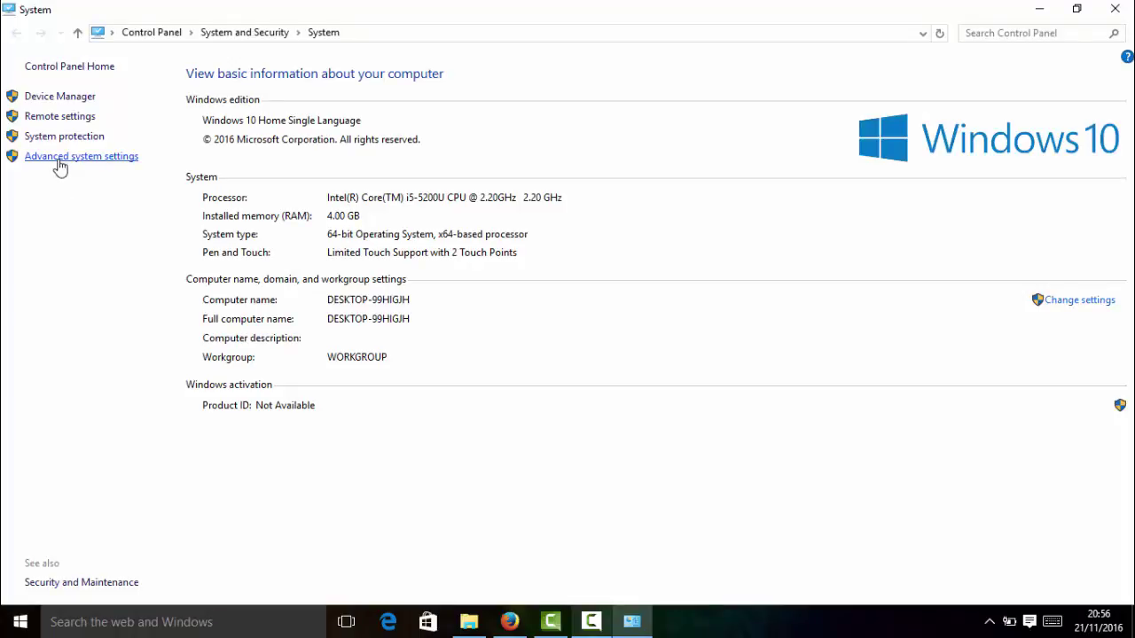
pyautogui.click(60, 165)
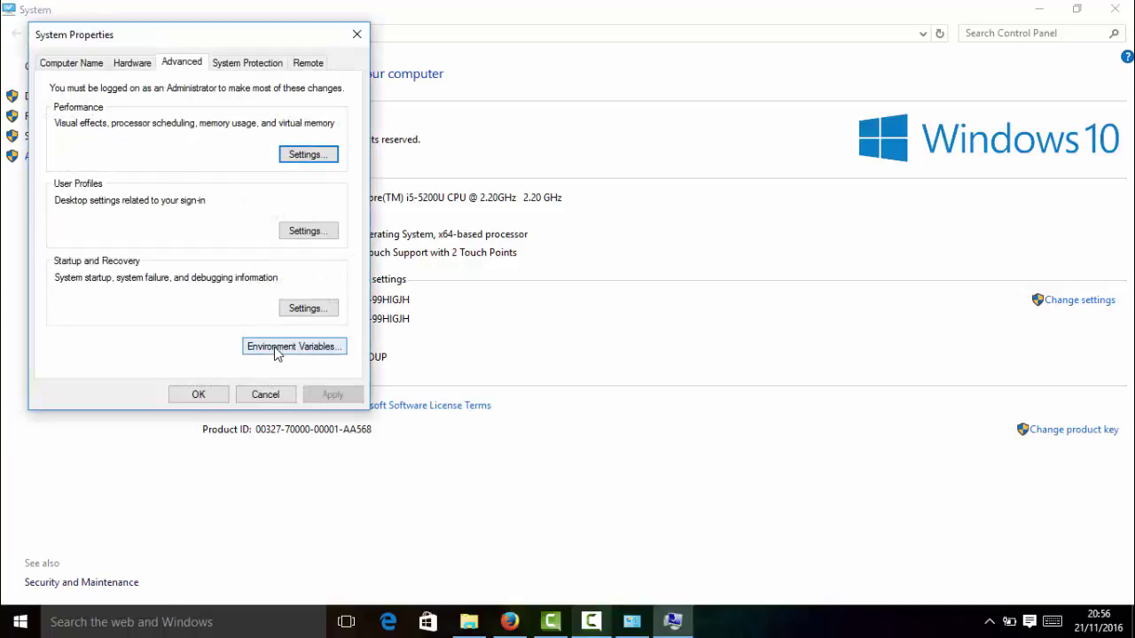
pyautogui.click(277, 348)
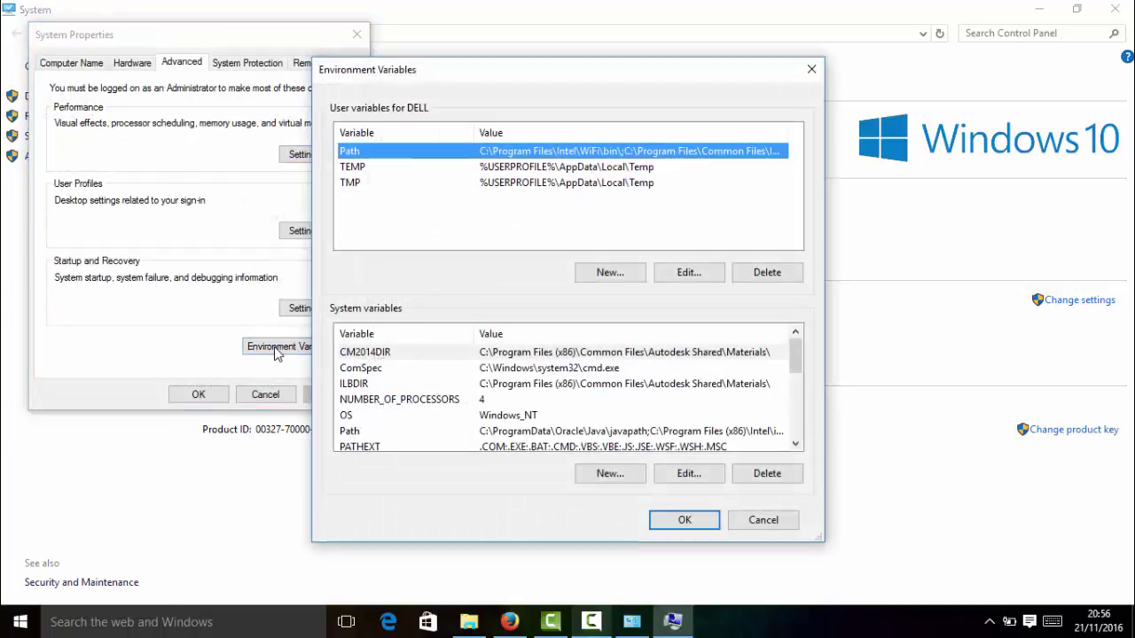
# Step: Start a new system variable and enter JAVA_HOME as its name
pyautogui.click(624, 479)
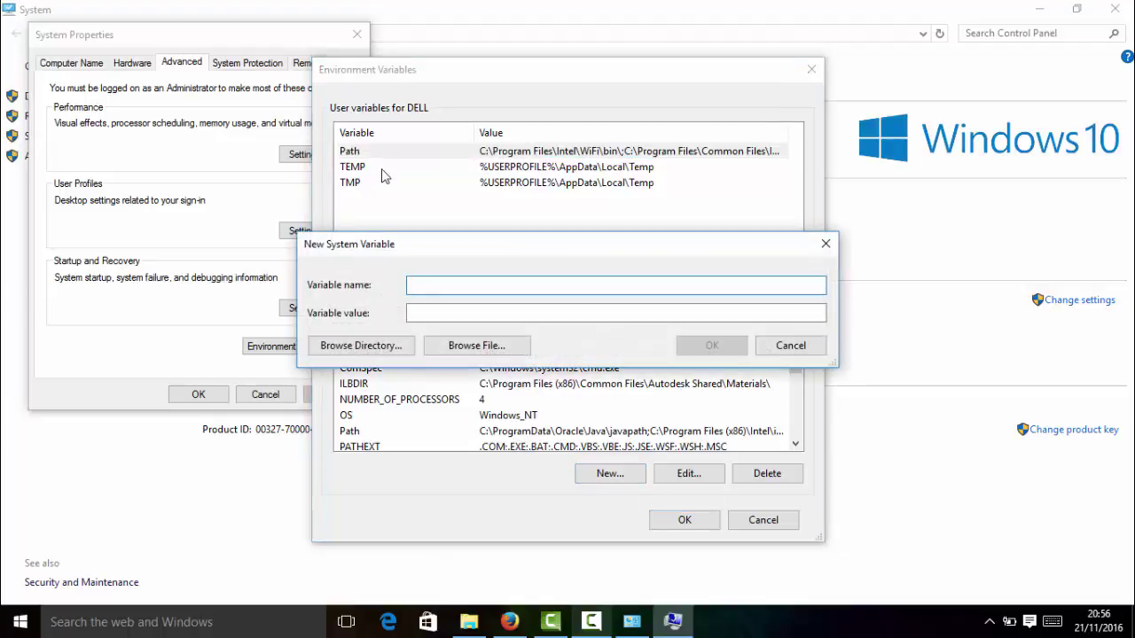
pyautogui.write('JAVA_HOME')
pyautogui.press('Tab')
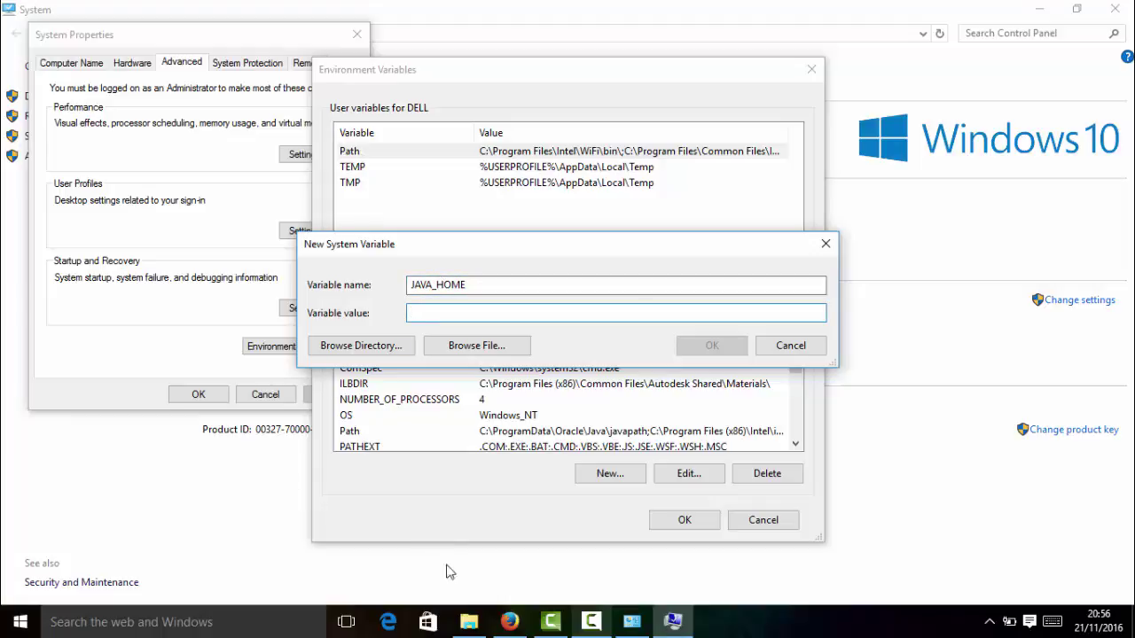
# Step: Switch to File Explorer and copy the JDK folder path C:\Program Files\Java\jdk1.8.0_65
pyautogui.click(469, 622)
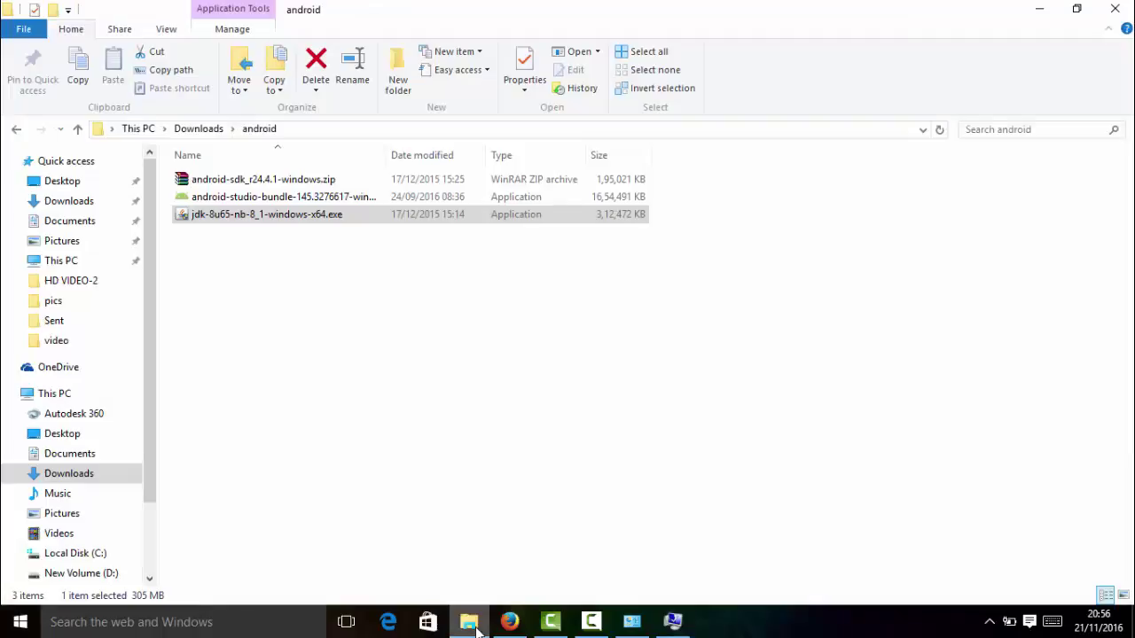
pyautogui.click(74, 555)
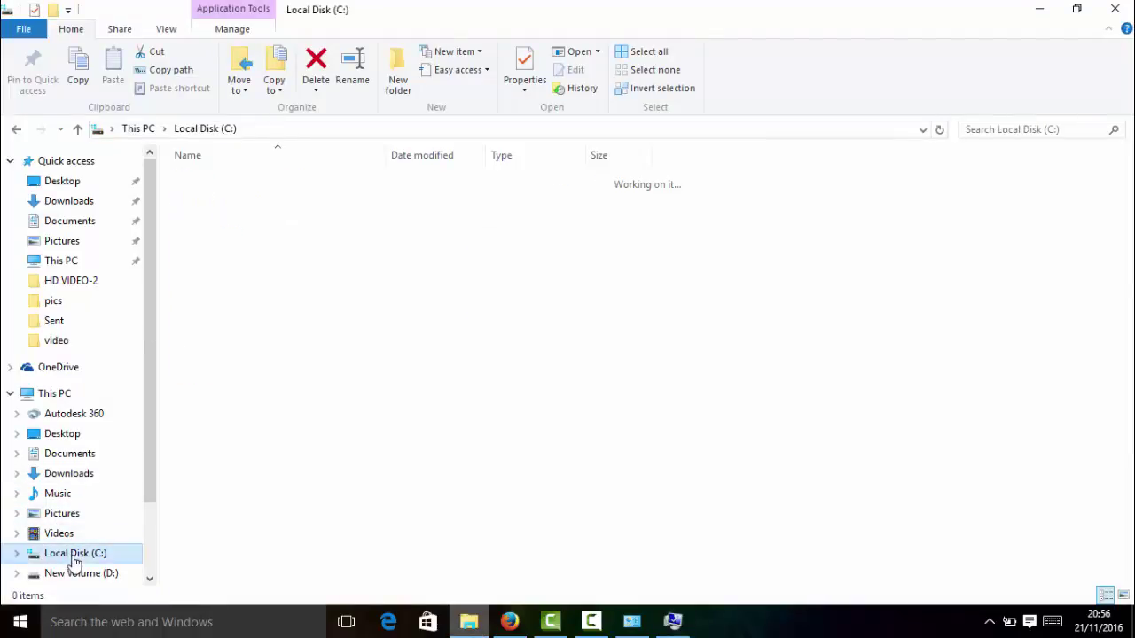
pyautogui.doubleClick(251, 267)
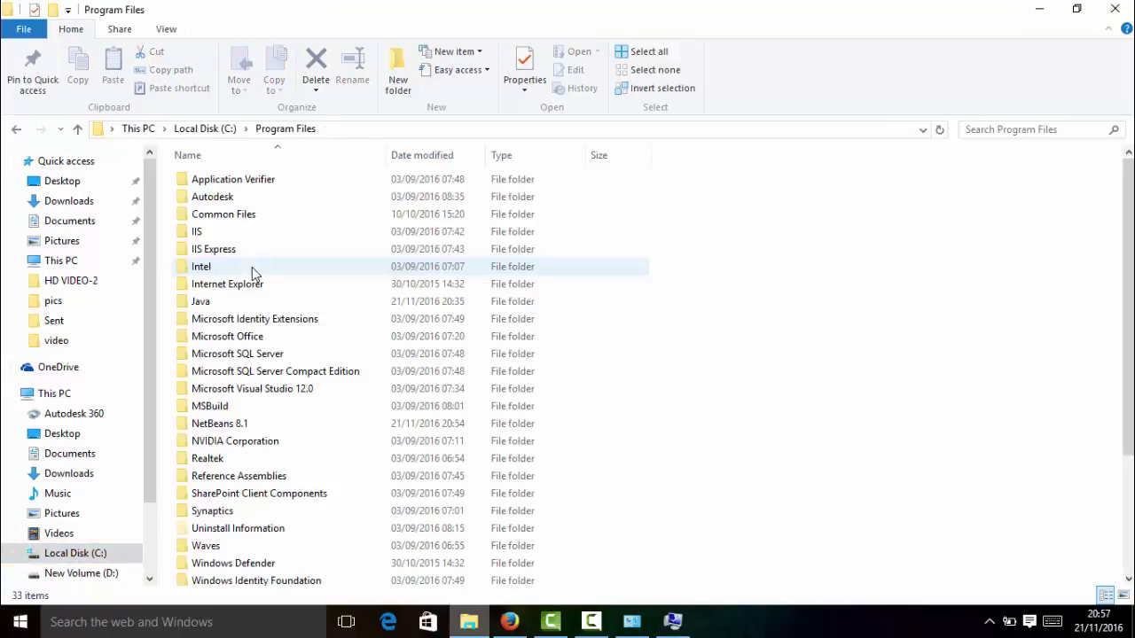
pyautogui.doubleClick(213, 307)
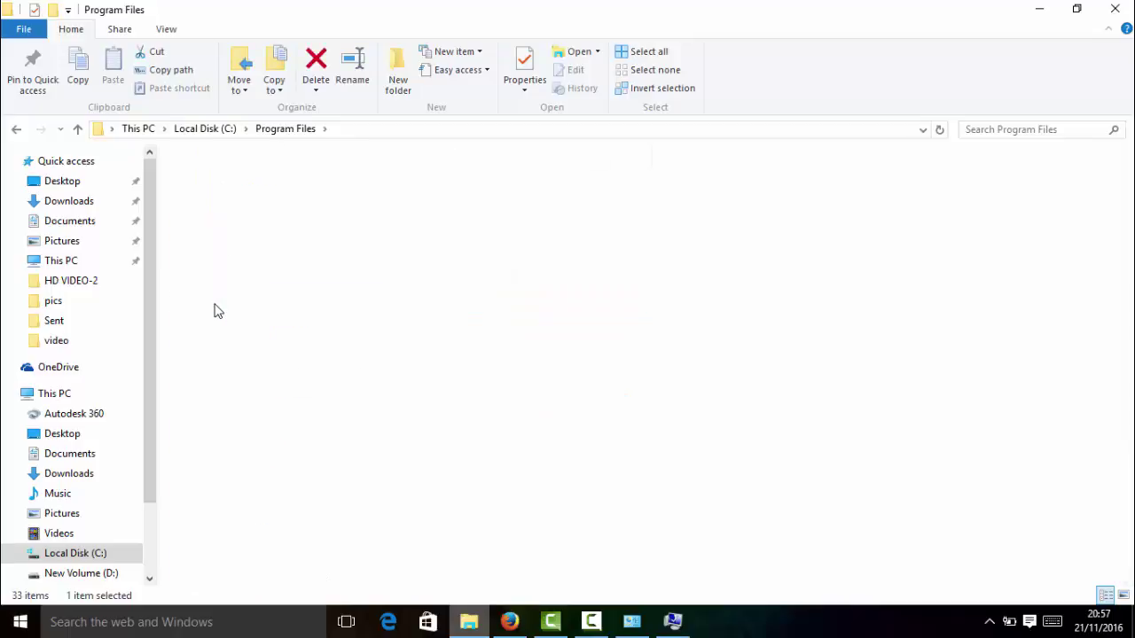
pyautogui.click(256, 193)
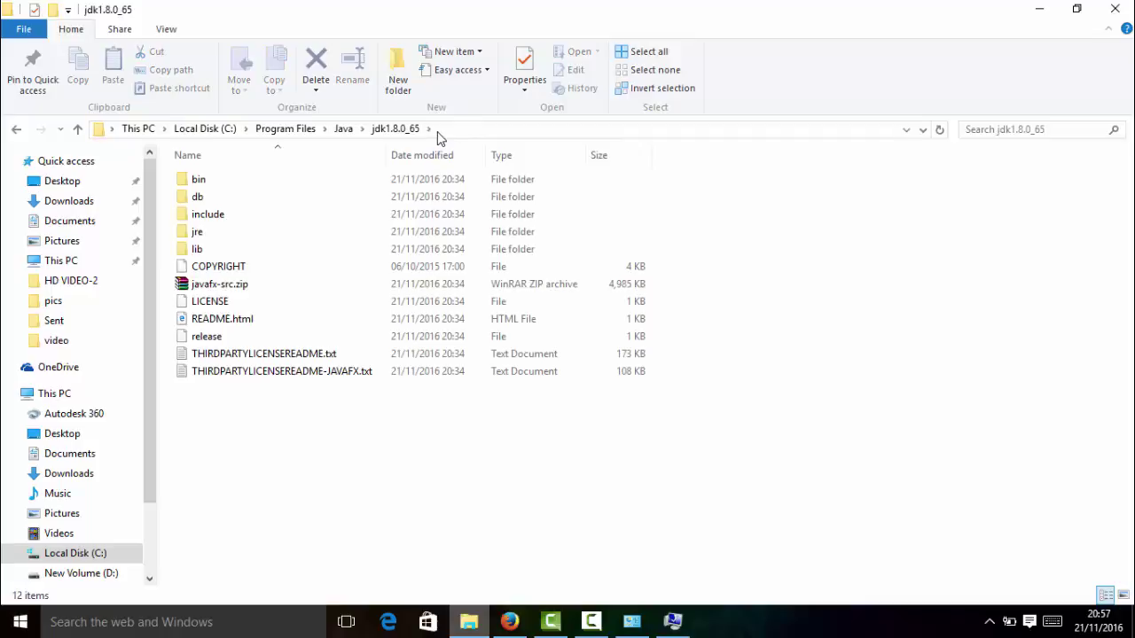
pyautogui.click(439, 137)
pyautogui.hotkey('ctrl', 'c')
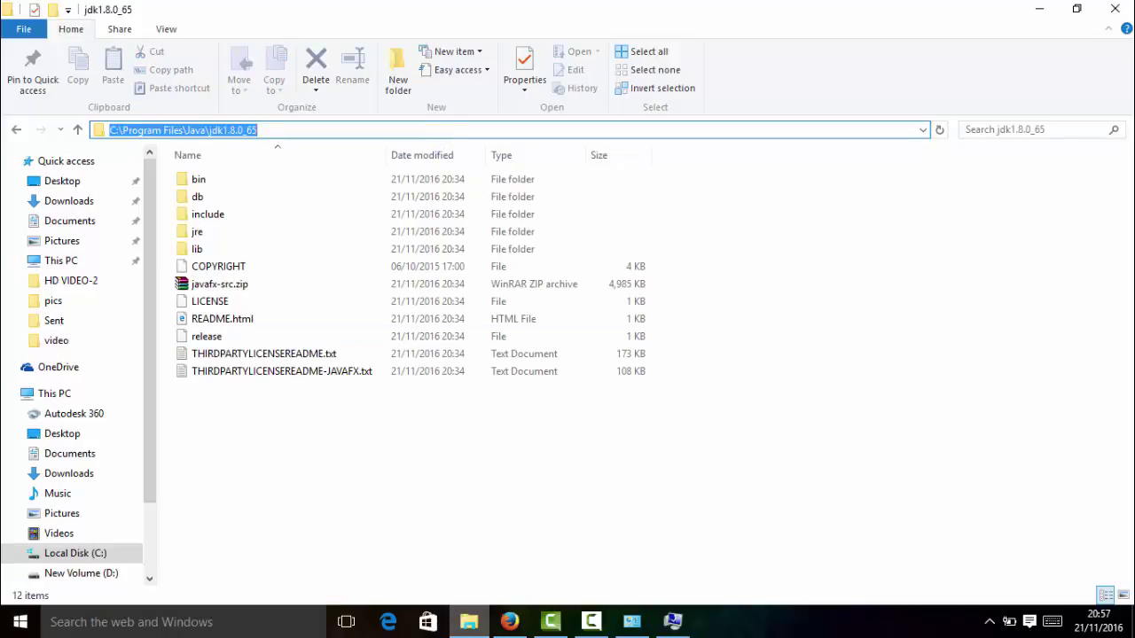
# Step: Return to the new system variable, set JAVA_HOME's value to C:\Program Files\Java\jdk1.8.0_65, and confirm and close the system dialogs
pyautogui.click(673, 623)
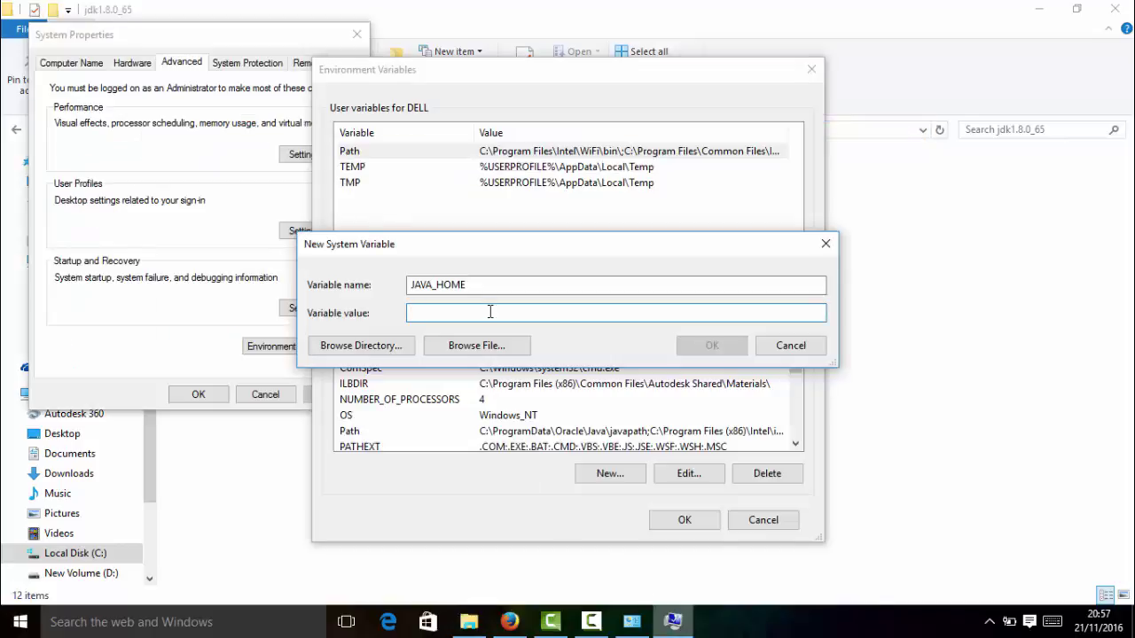
pyautogui.hotkey('ctrl', 'v')
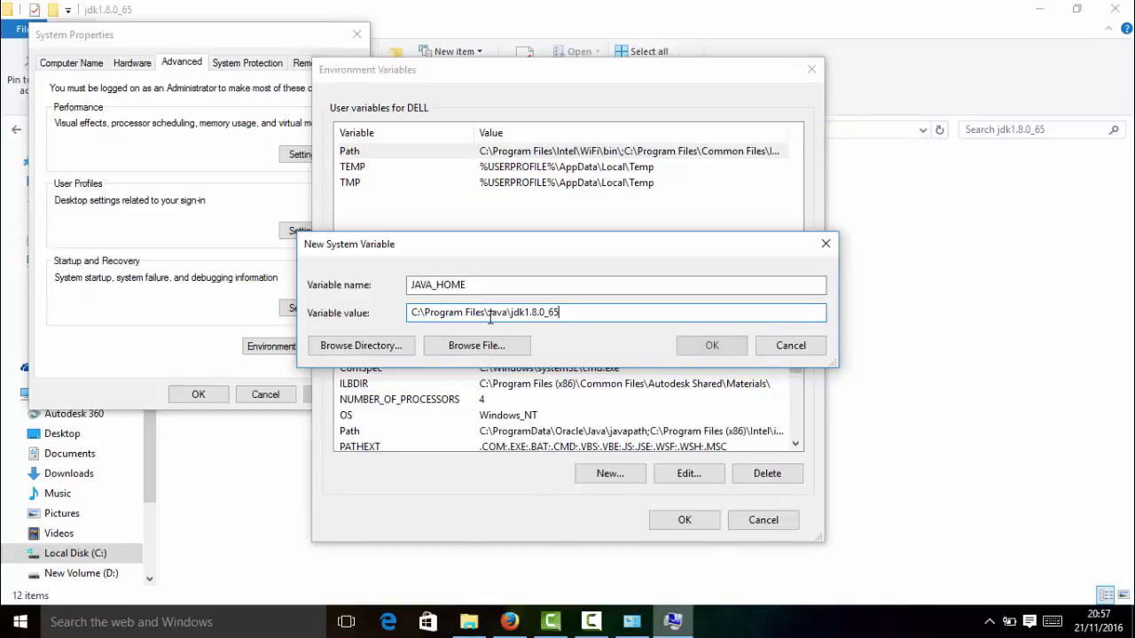
pyautogui.click(710, 348)
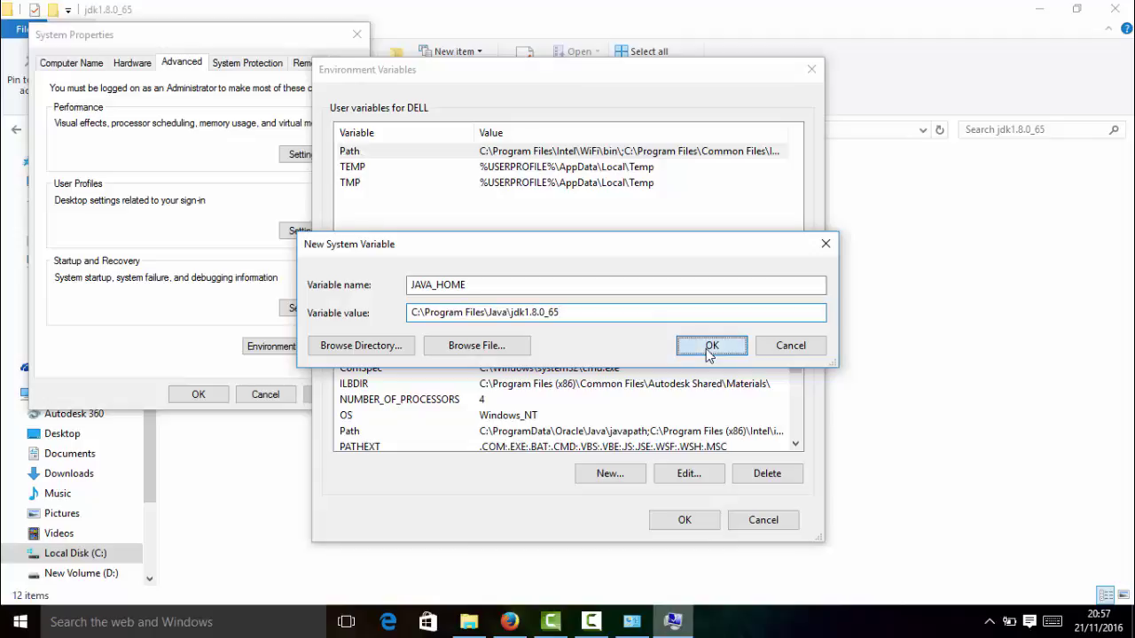
pyautogui.click(683, 521)
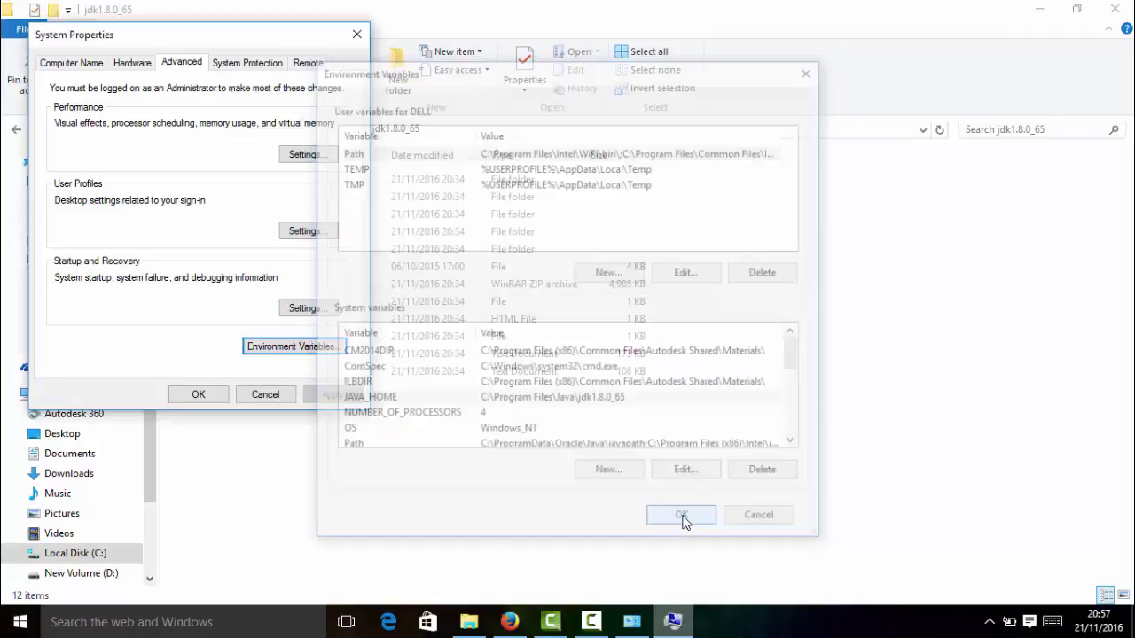
pyautogui.click(176, 398)
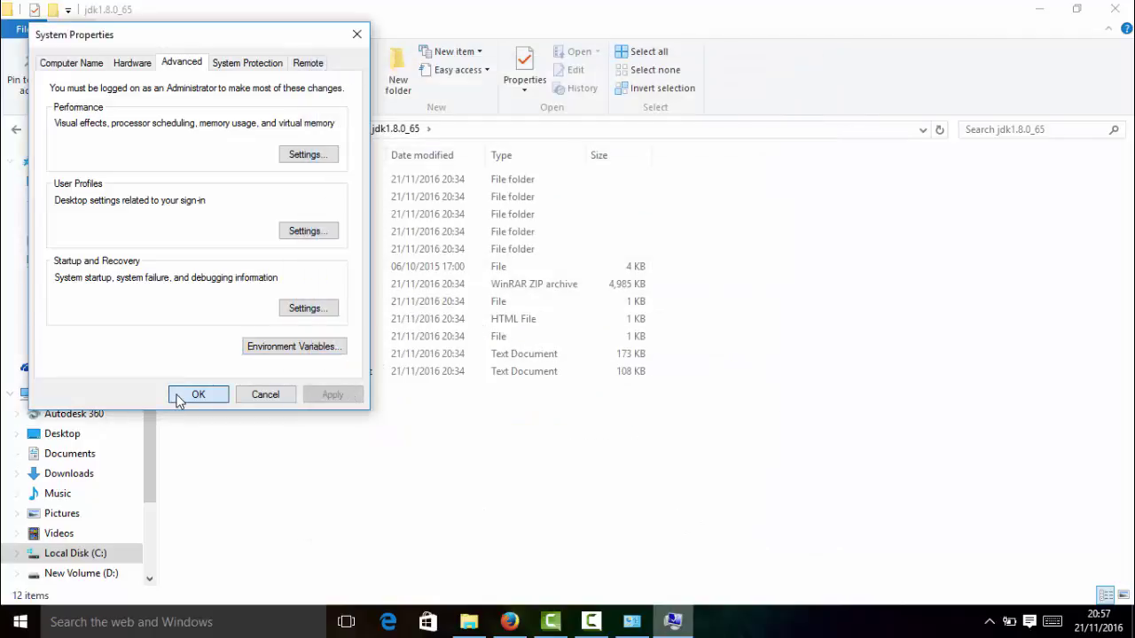
pyautogui.click(631, 621)
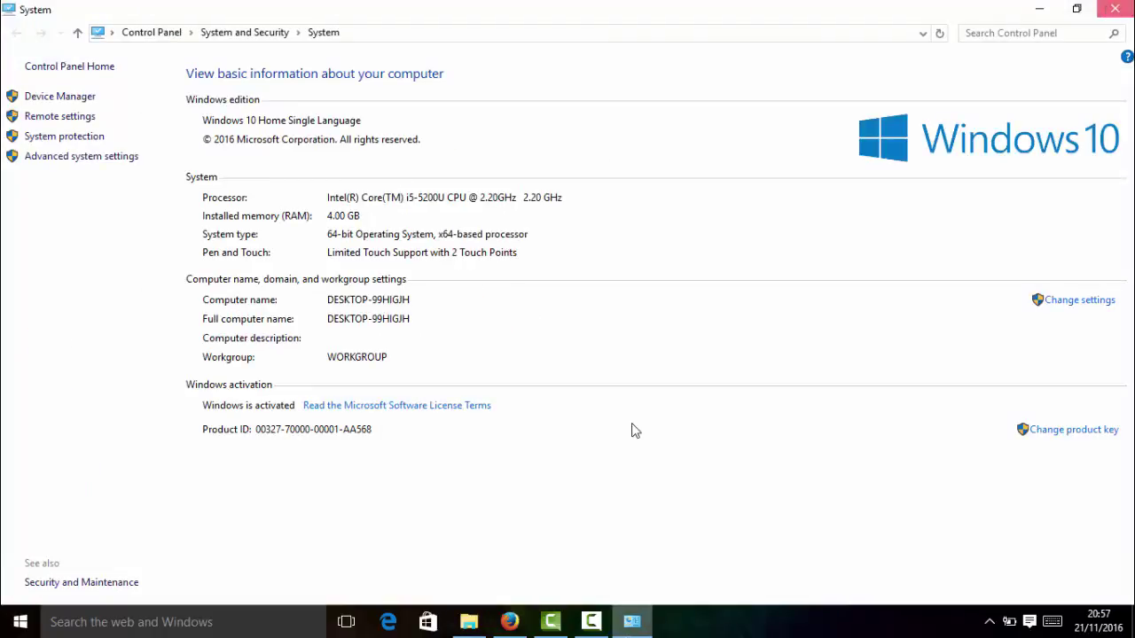
# Step: Switch to Firefox and go to google.com
pyautogui.click(519, 626)
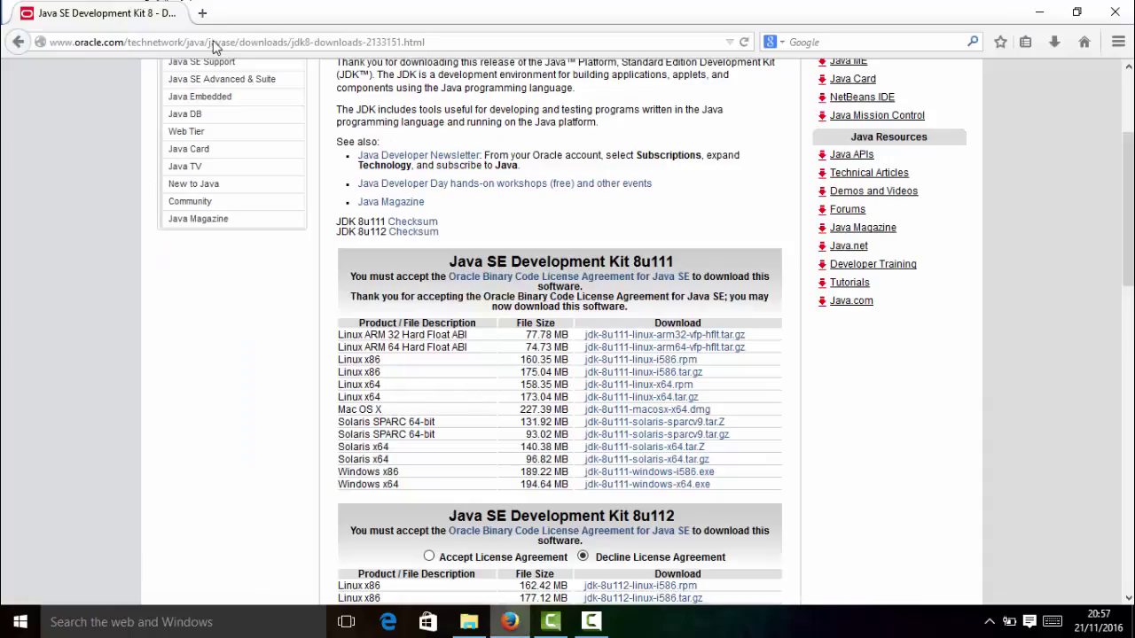
pyautogui.click(214, 41)
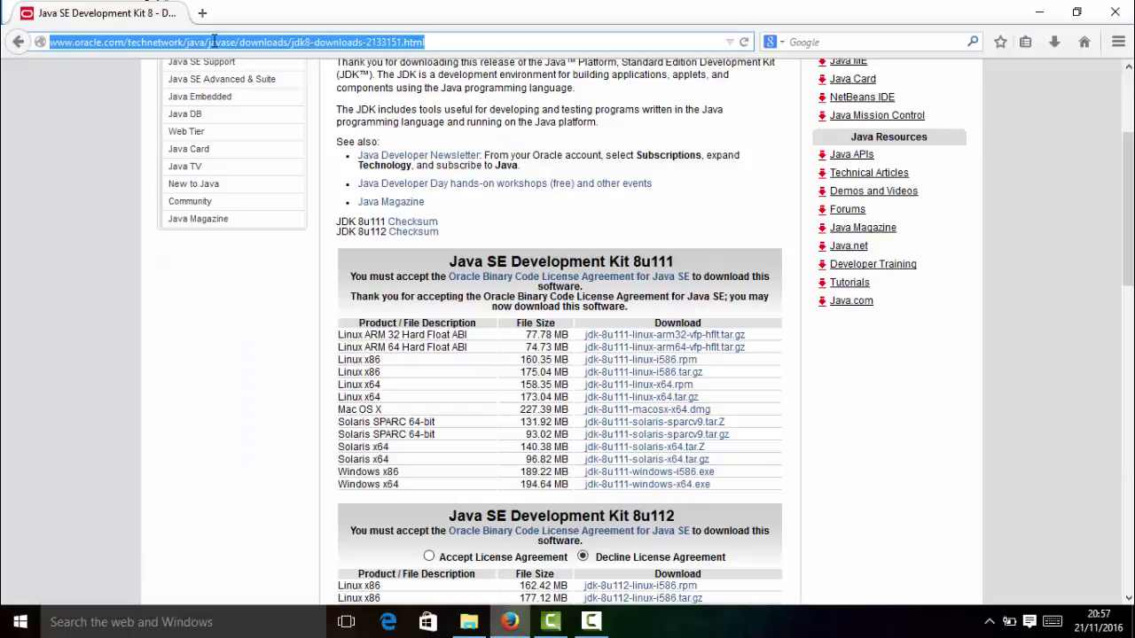
pyautogui.write('google.com/')
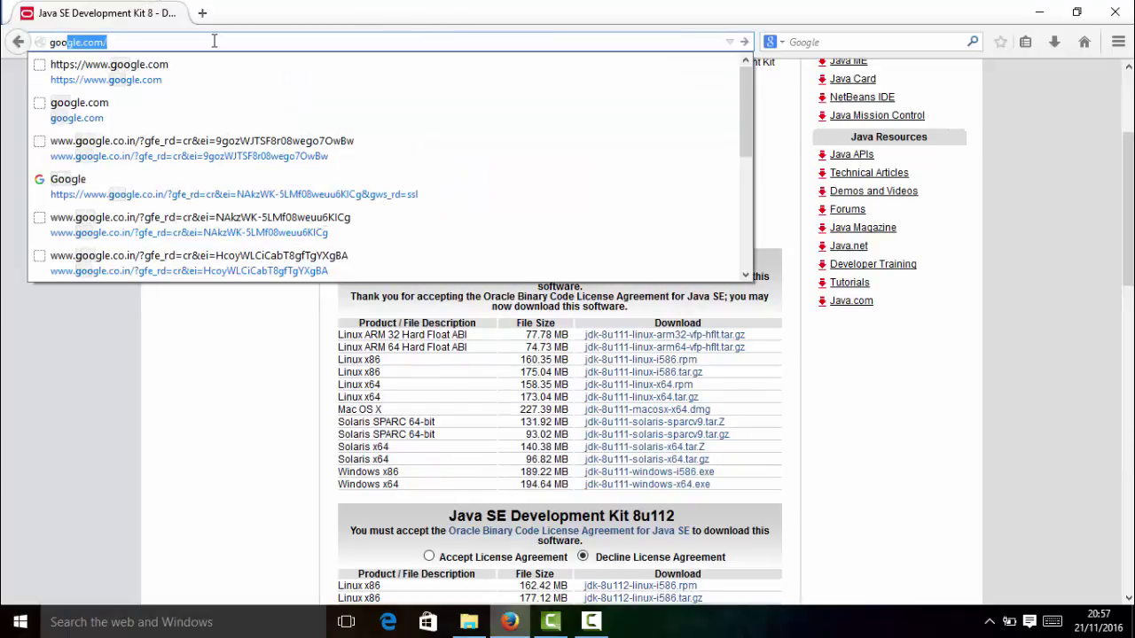
pyautogui.press('Return')
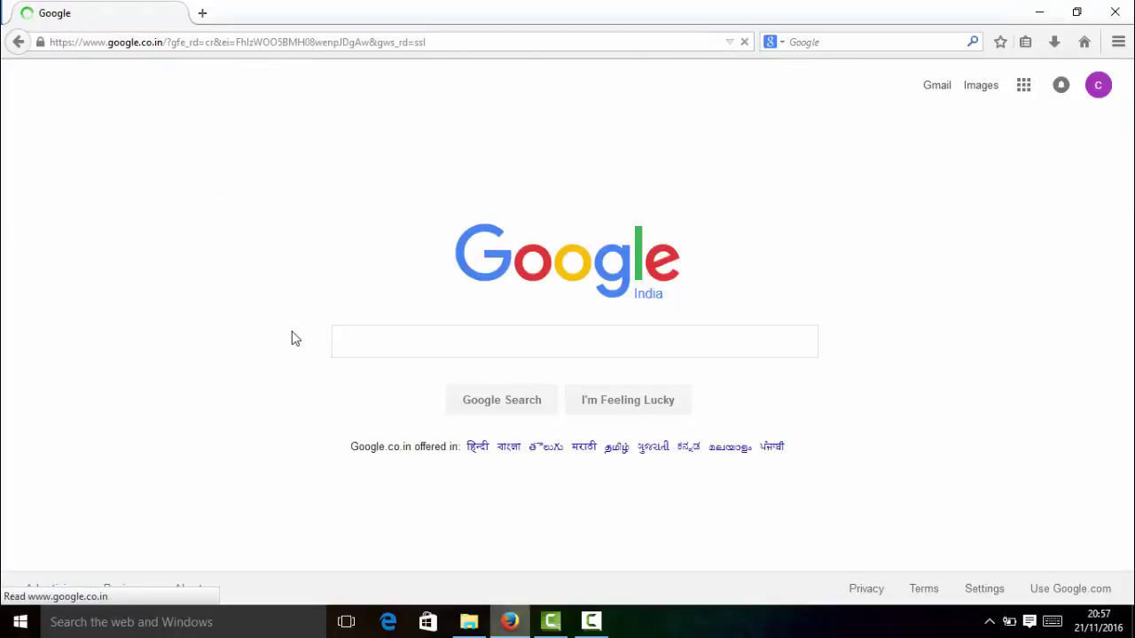
# Step: Search Google for "android studio" and open the official Download Android Studio and SDK Tools page
pyautogui.click(423, 344)
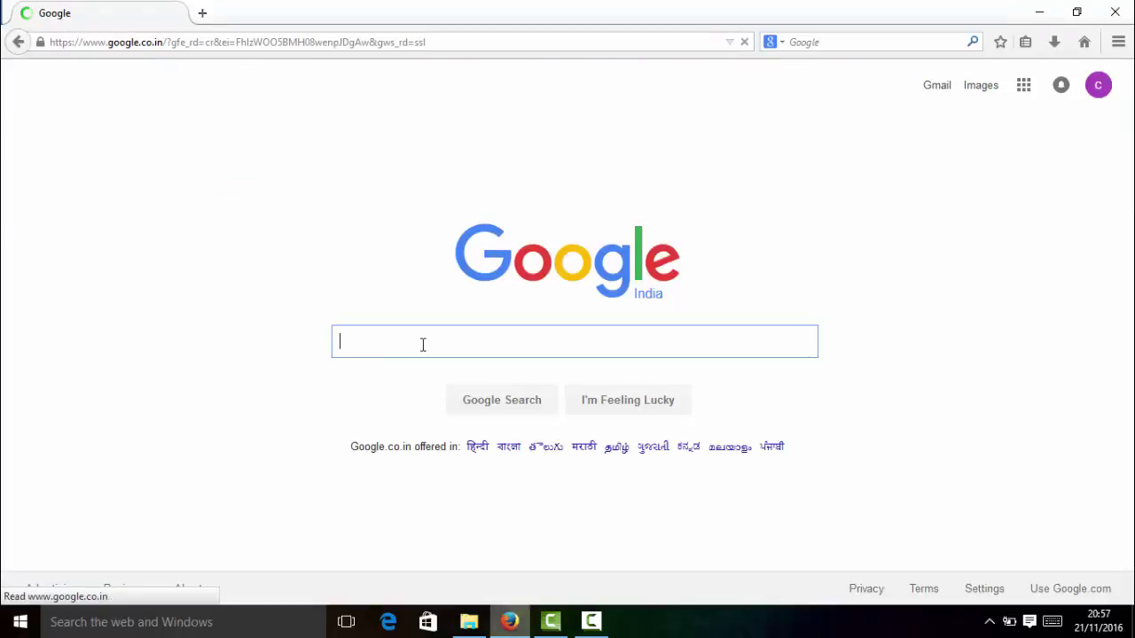
pyautogui.write('a')
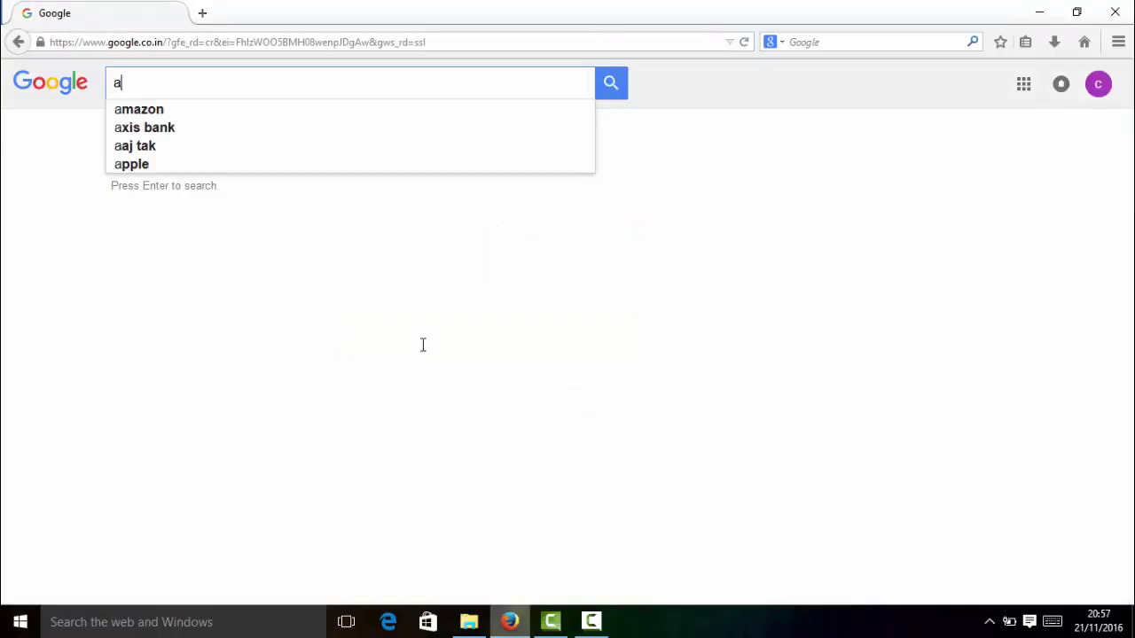
pyautogui.write('ndroid studio')
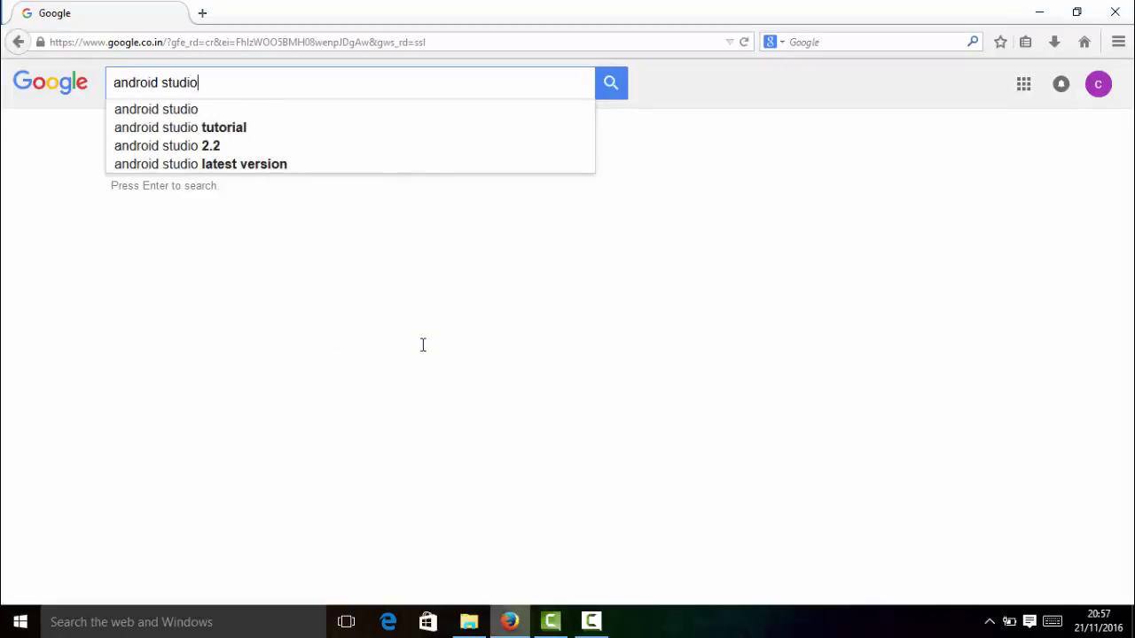
pyautogui.press('Return')
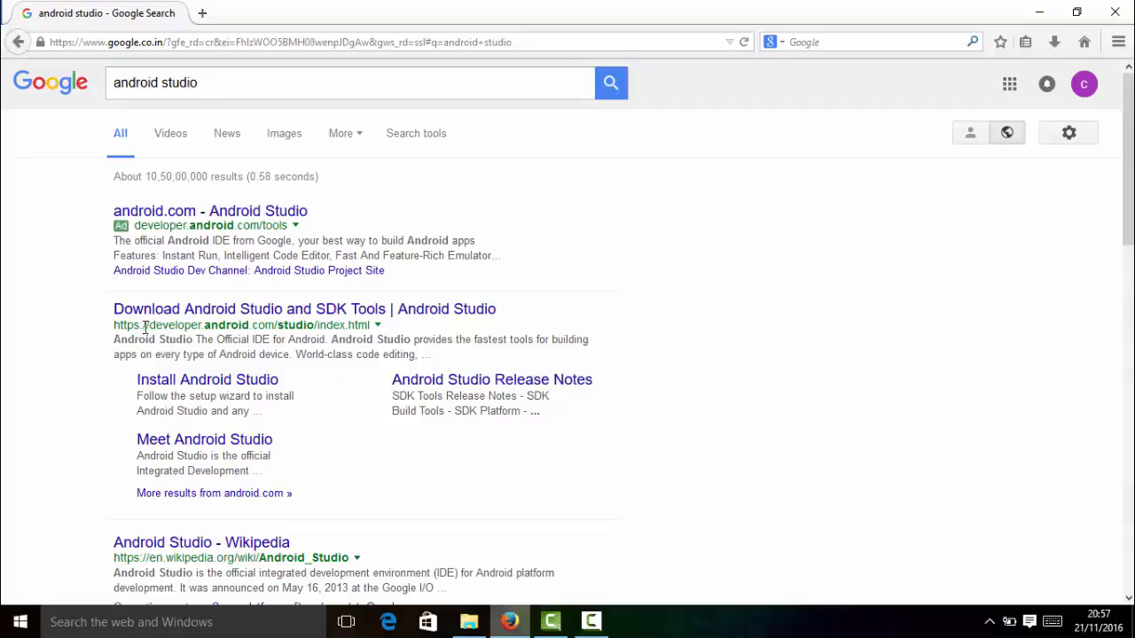
pyautogui.click(251, 310)
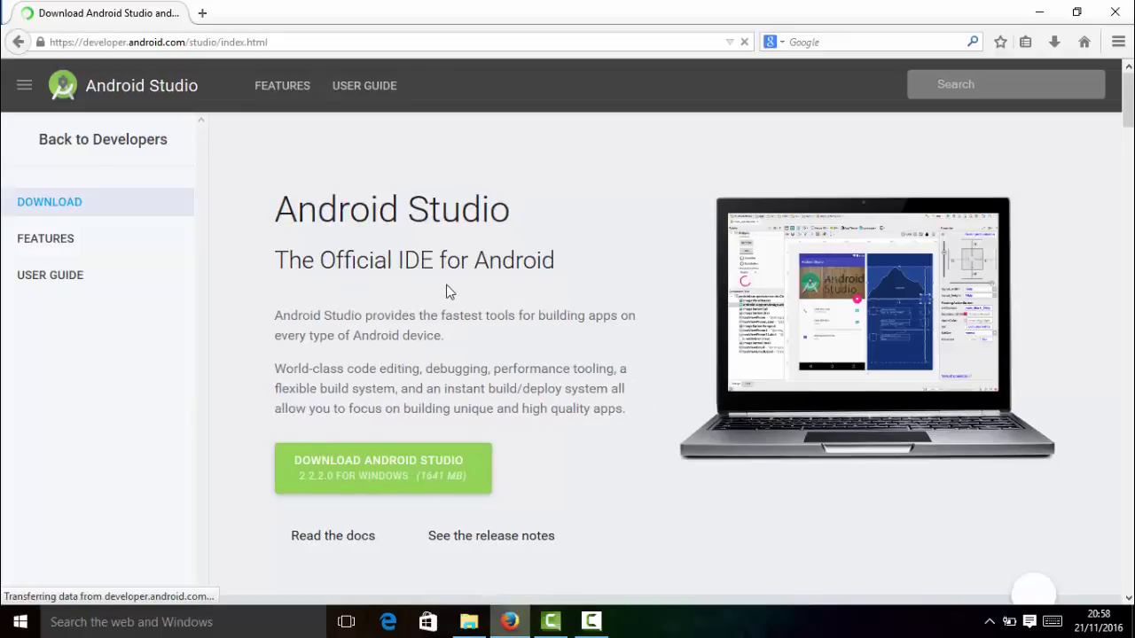
pyautogui.click(1053, 545)
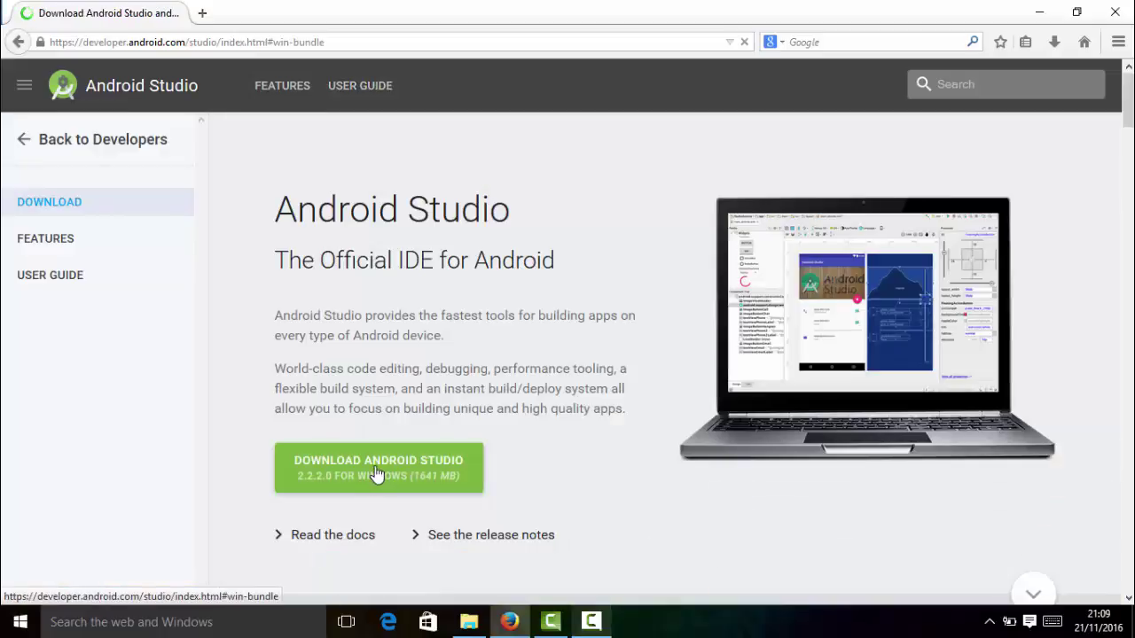
# Step: Examine the Meet Android Studio documentation, including project structure and user interface, and return to the download page
pyautogui.click(285, 542)
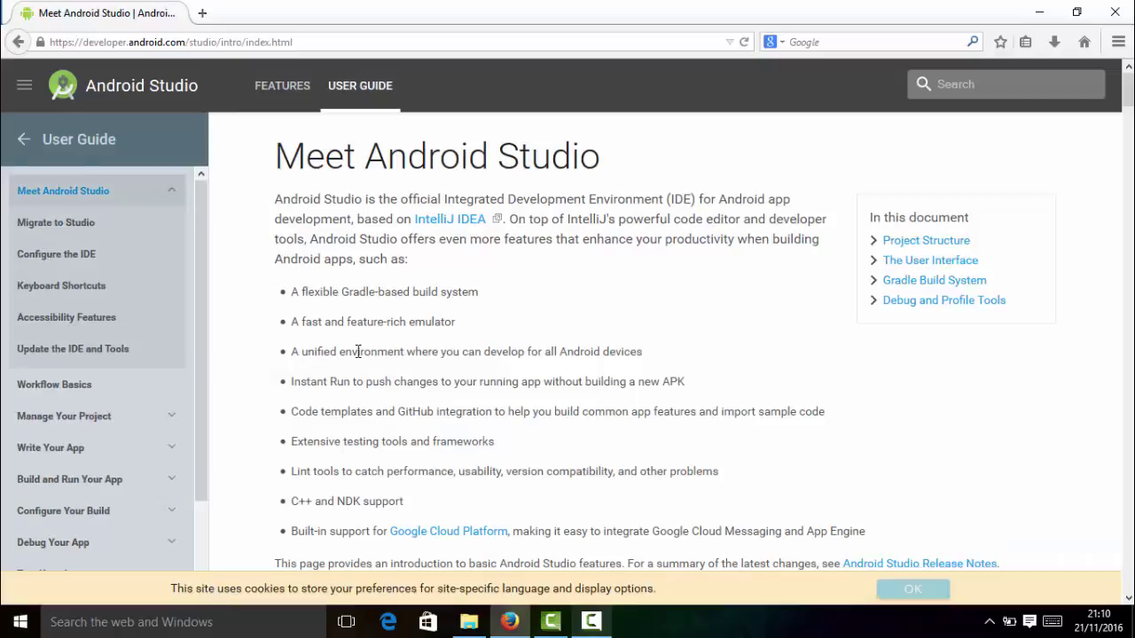
pyautogui.scroll(-8, 357, 352)
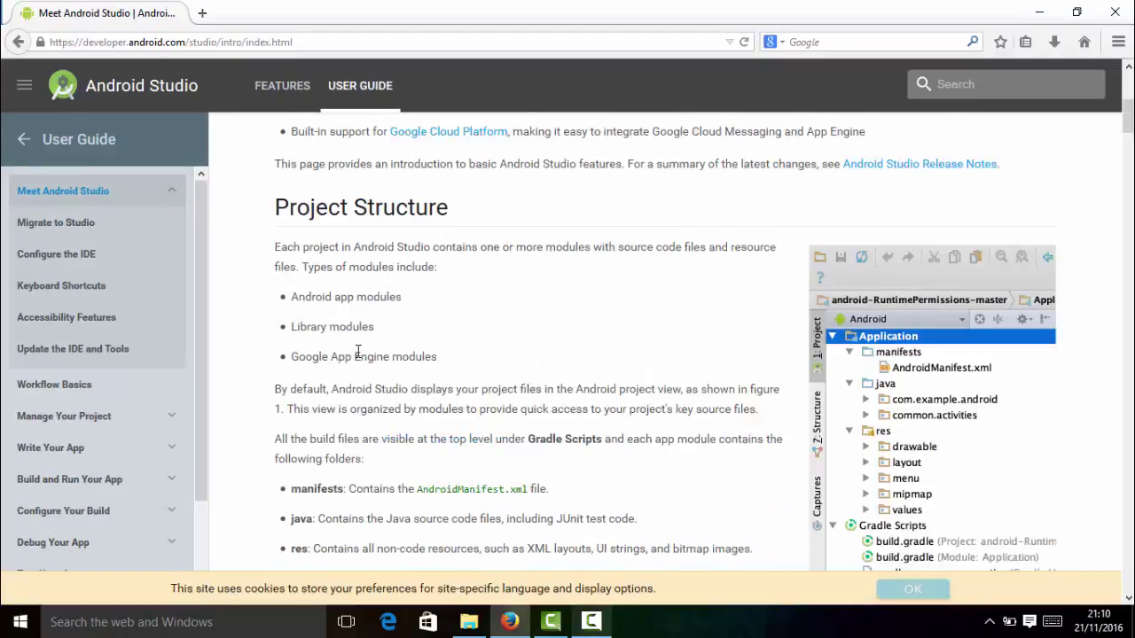
pyautogui.scroll(-3, 357, 352)
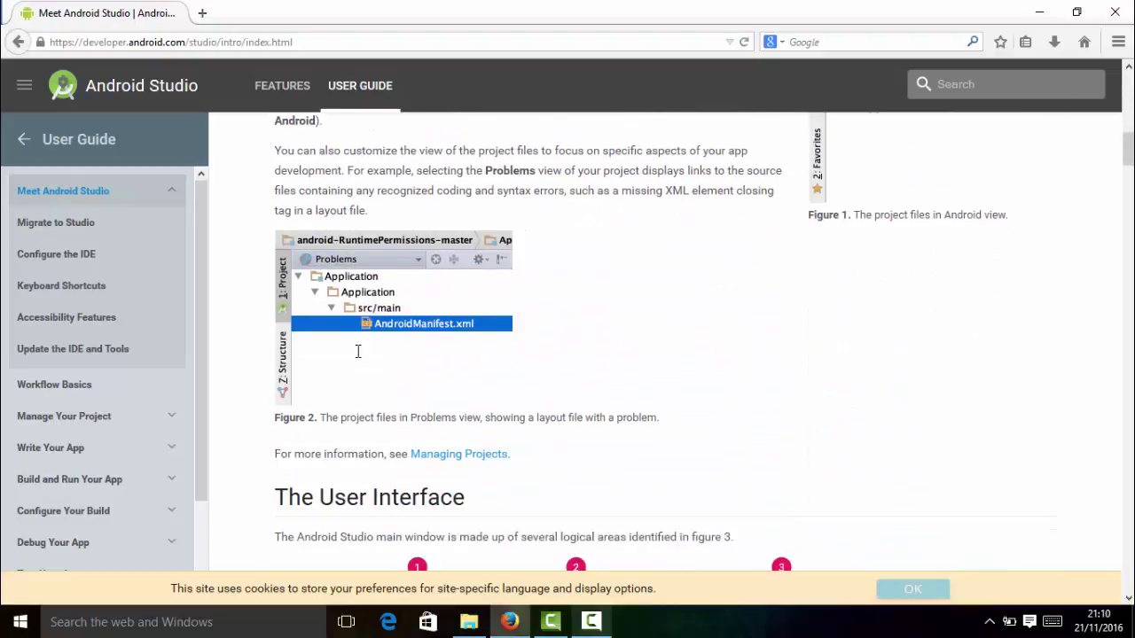
pyautogui.scroll(-3, 357, 352)
pyautogui.scroll(2, 357, 352)
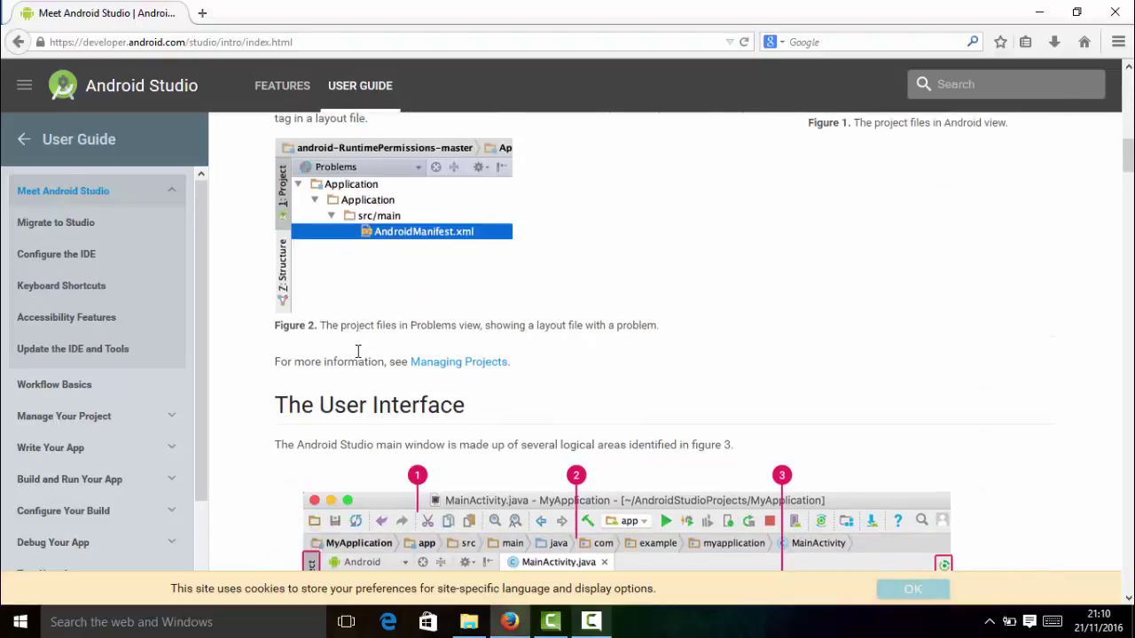
pyautogui.scroll(10, 357, 352)
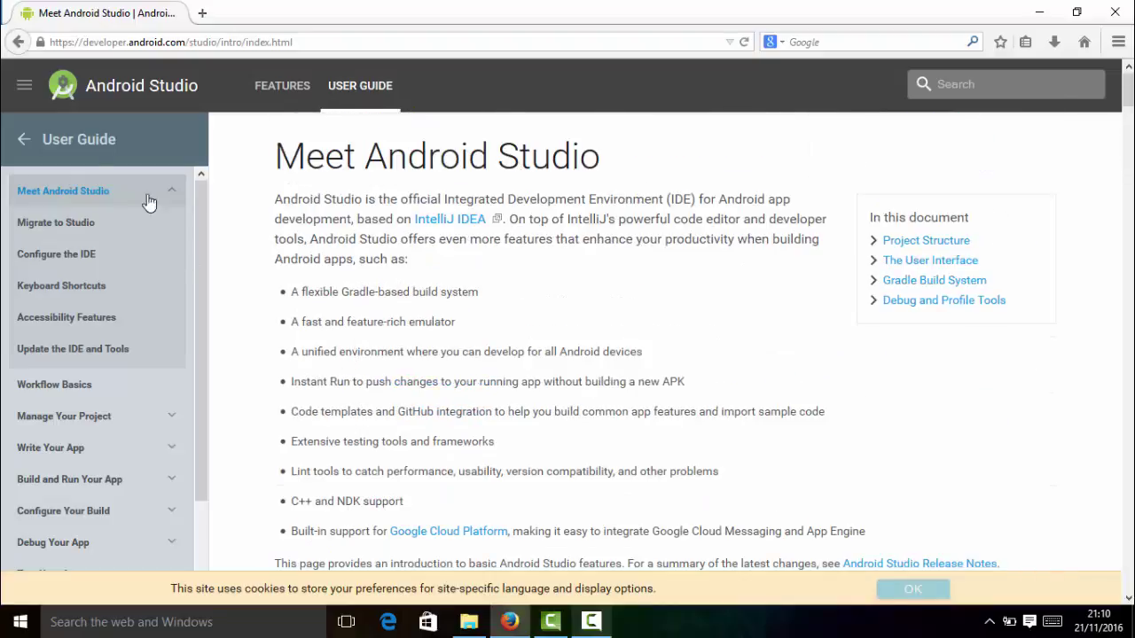
pyautogui.click(18, 43)
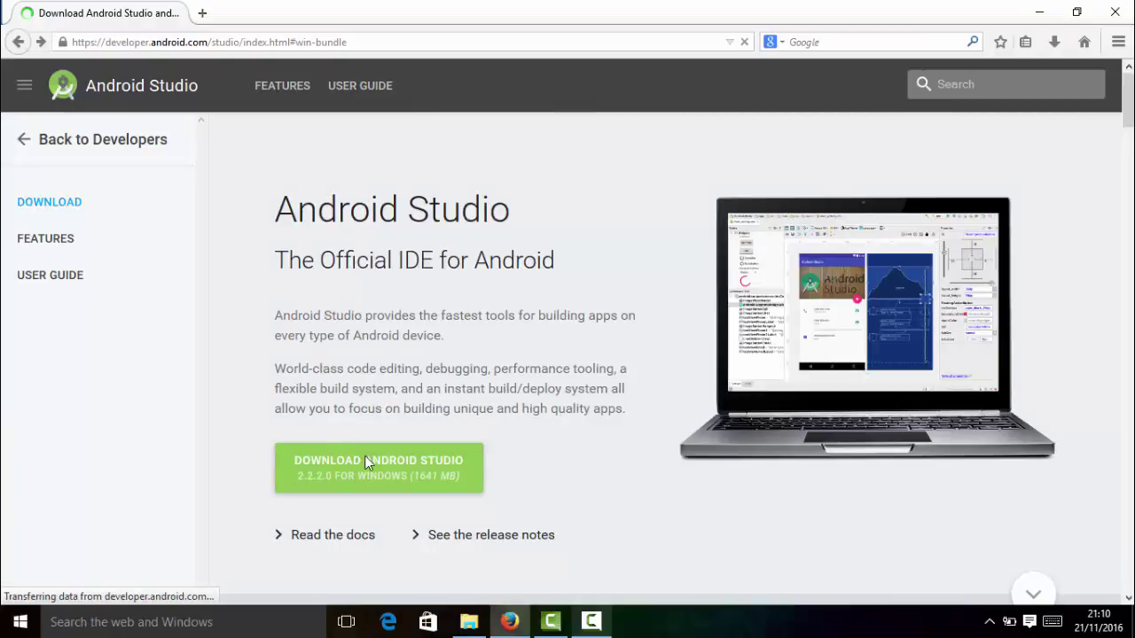
# Step: Download Android Studio 2.2.2.0 for Windows, agreeing to the terms and saving android-studio-bundle-145.3360264-windows.exe
pyautogui.click(374, 468)
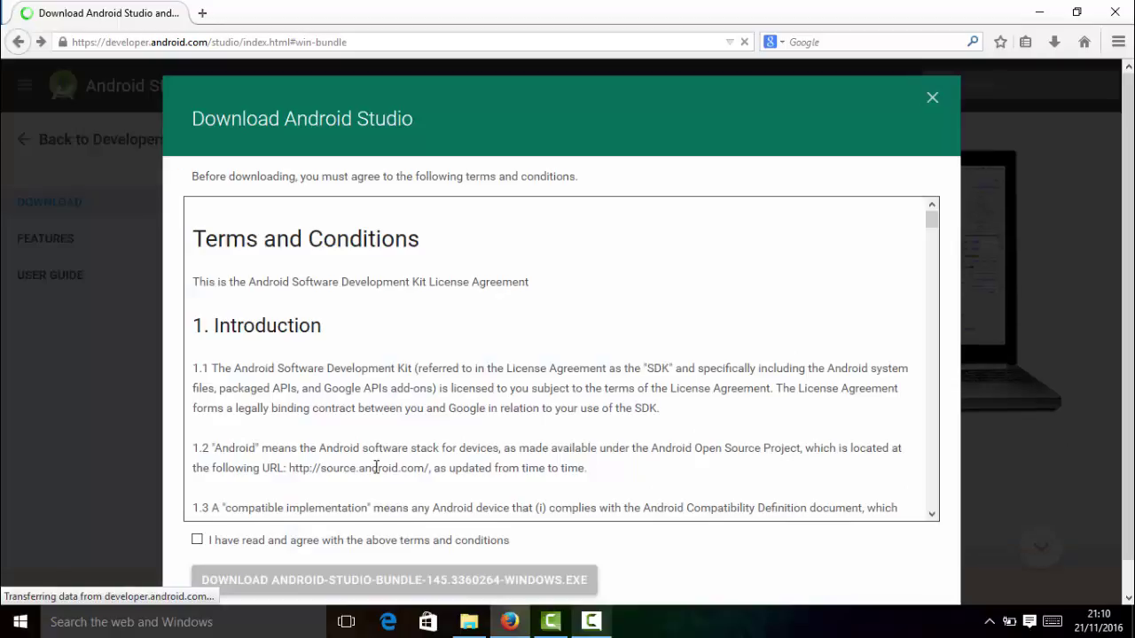
pyautogui.click(197, 541)
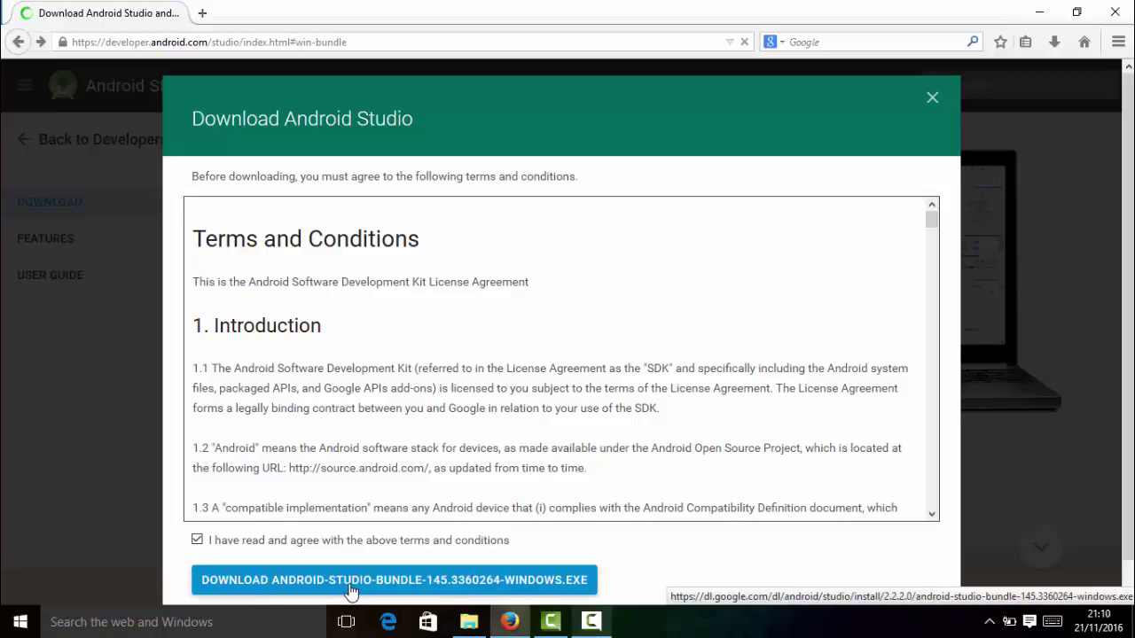
pyautogui.click(349, 581)
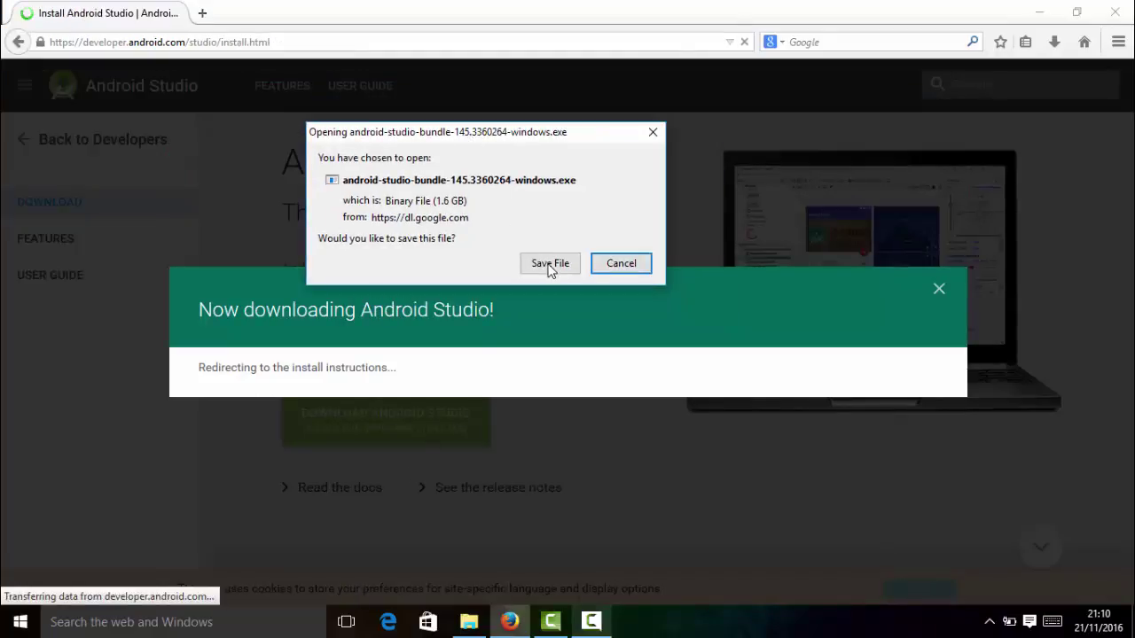
pyautogui.click(549, 263)
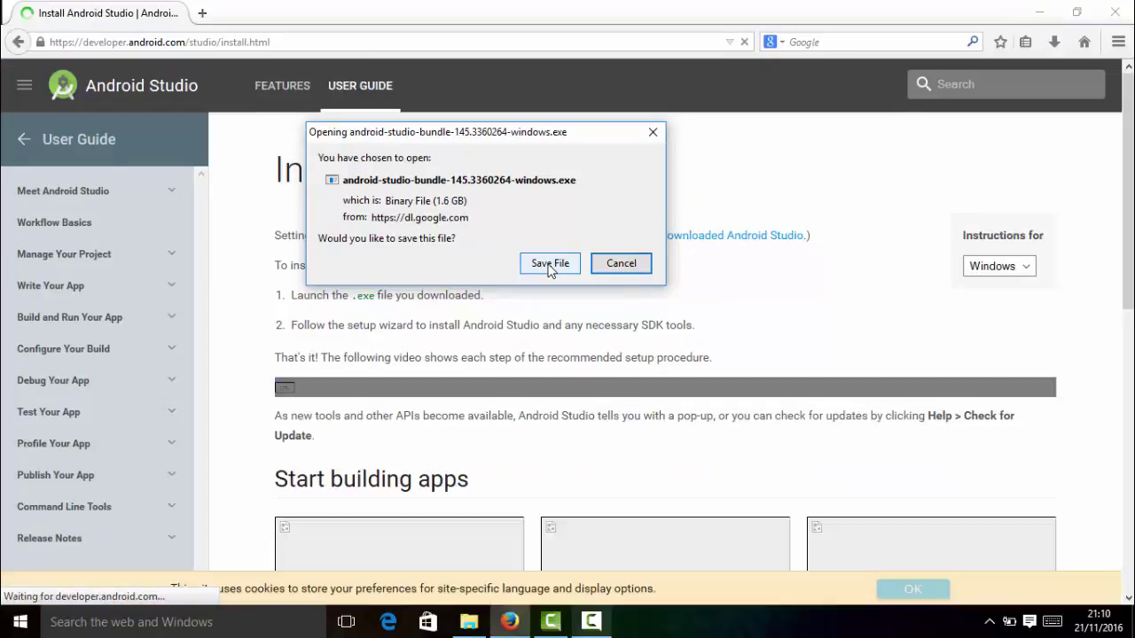
pyautogui.click(549, 263)
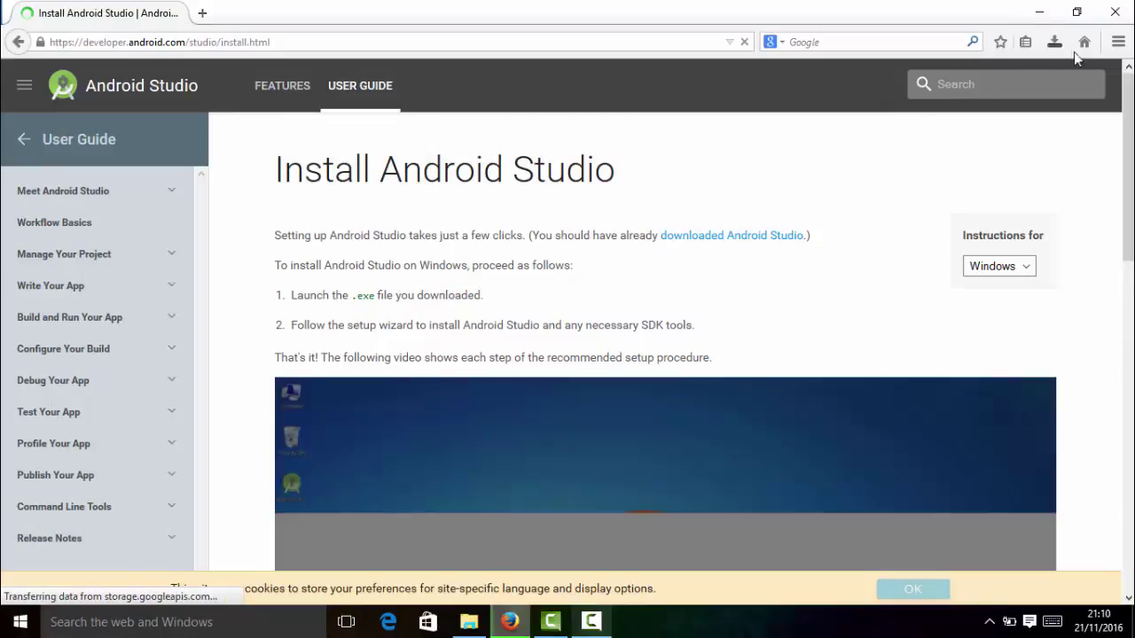
pyautogui.click(591, 622)
pyautogui.click(1059, 544)
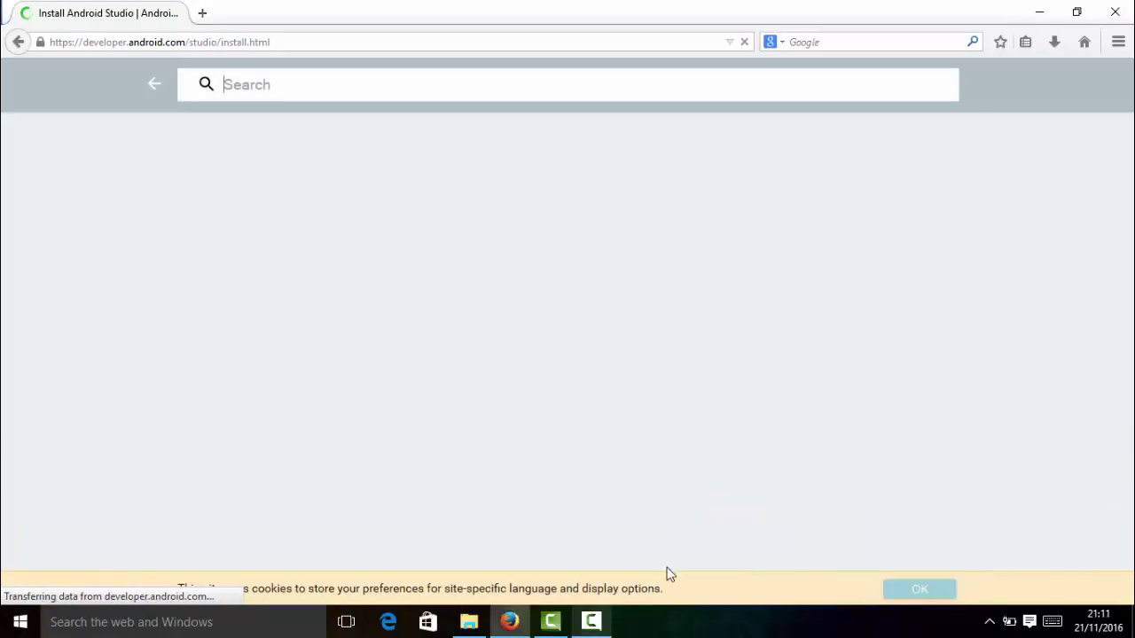
# Step: Switch to File Explorer and launch the android-studio-bundle-145.3276617 installer from the android folder in Downloads
pyautogui.click(469, 623)
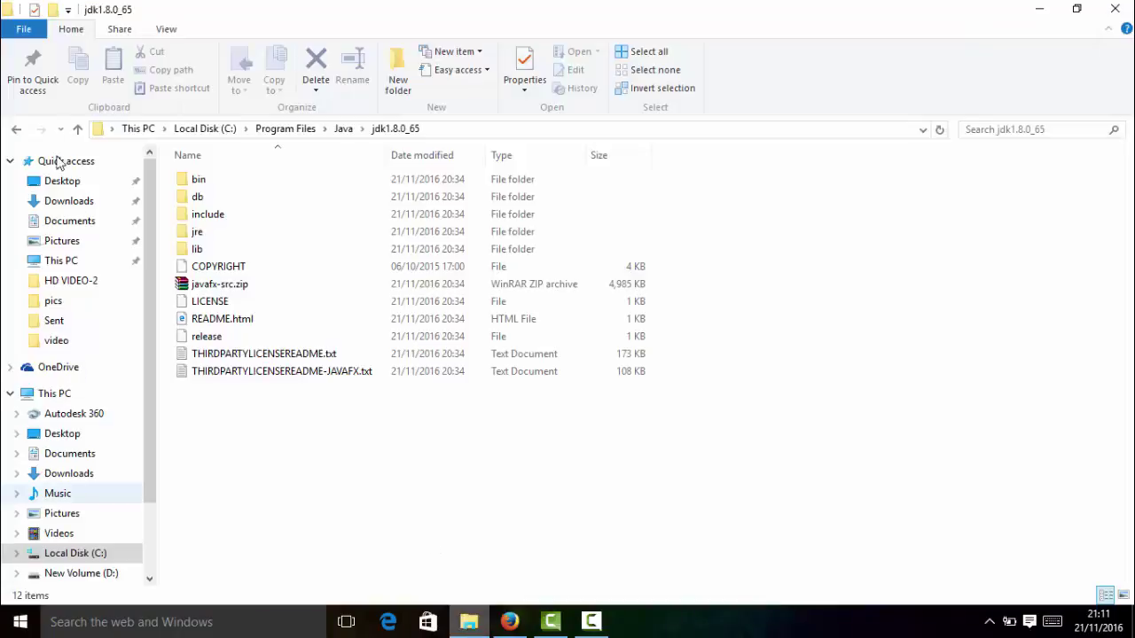
pyautogui.click(82, 556)
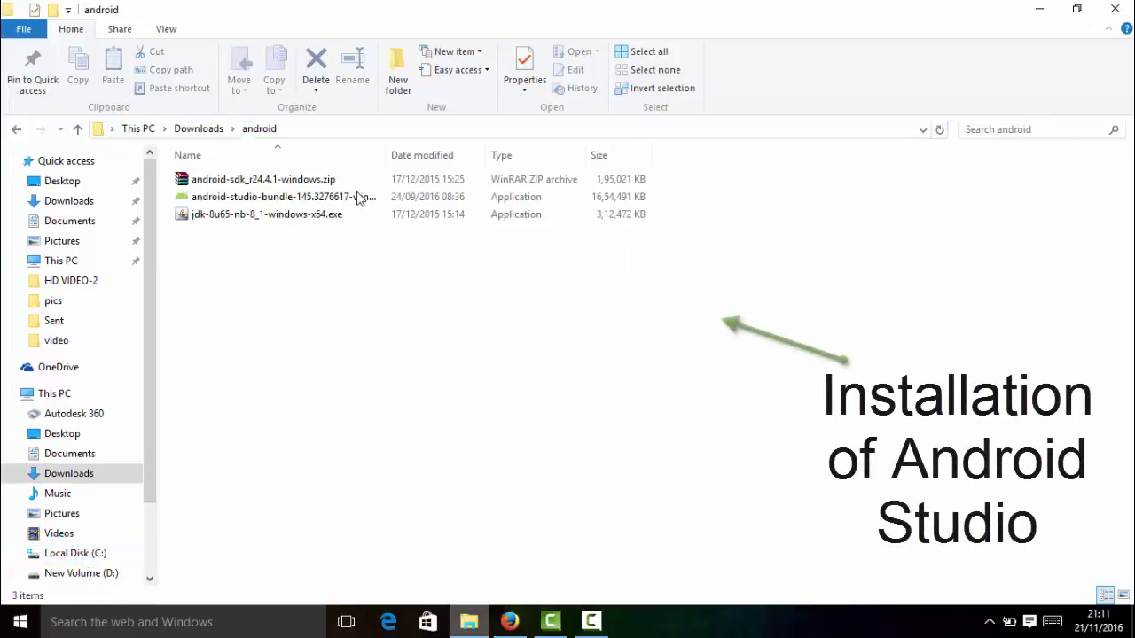
pyautogui.click(359, 197)
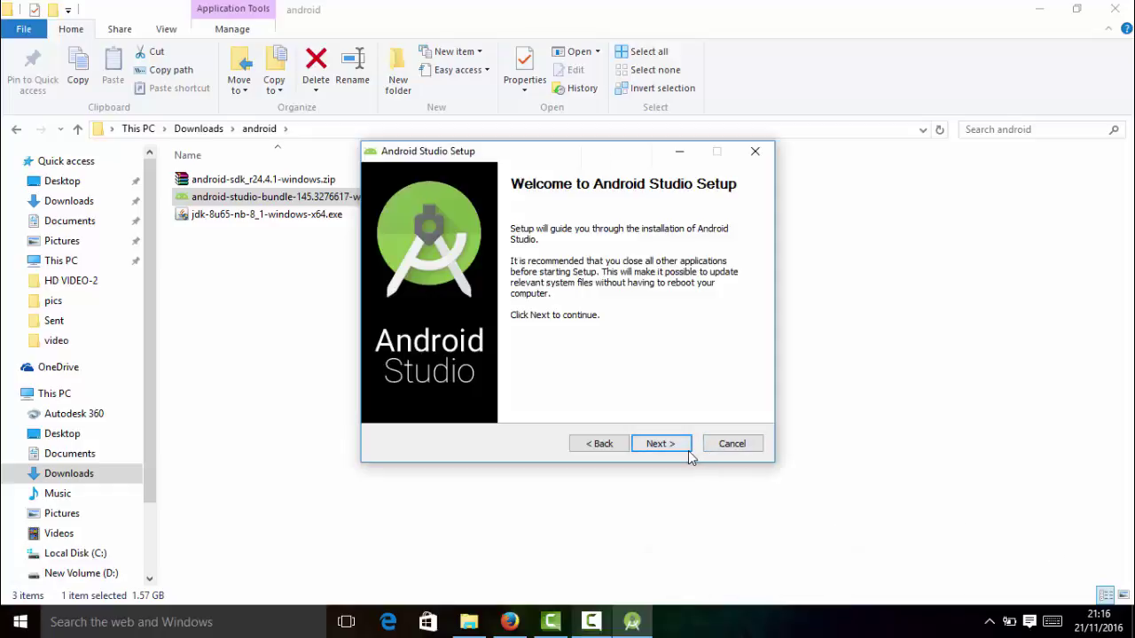
# Step: Install Android Studio with the Android SDK and Android Virtual Device in the default locations, accepting the license, and finish setup with Start Android Studio enabled
pyautogui.click(669, 446)
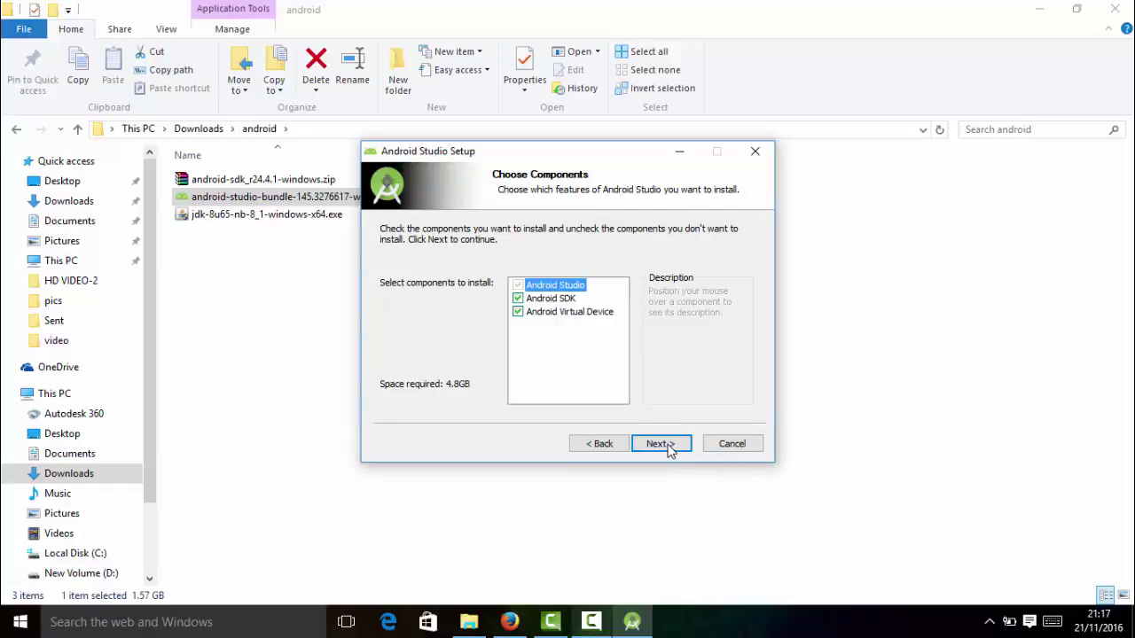
pyautogui.click(669, 446)
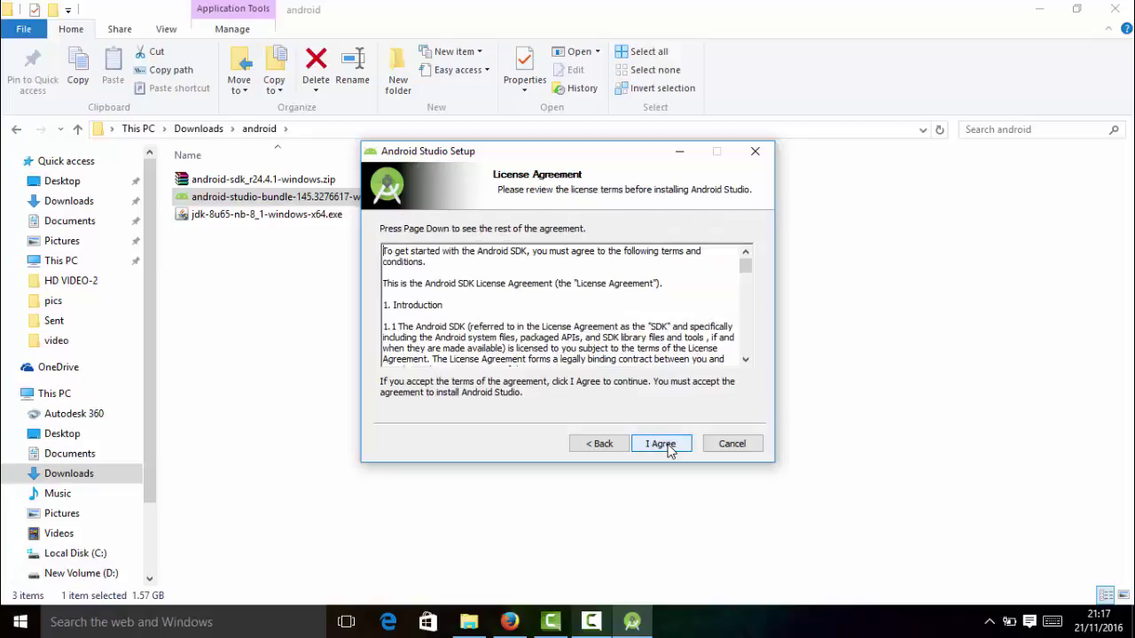
pyautogui.click(669, 449)
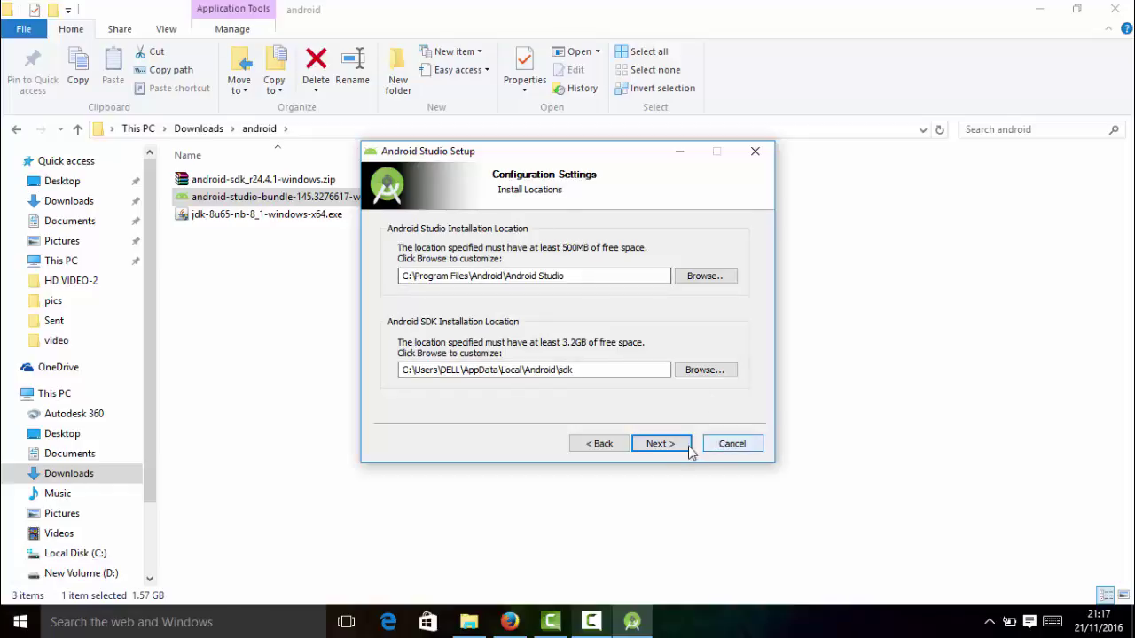
pyautogui.click(660, 443)
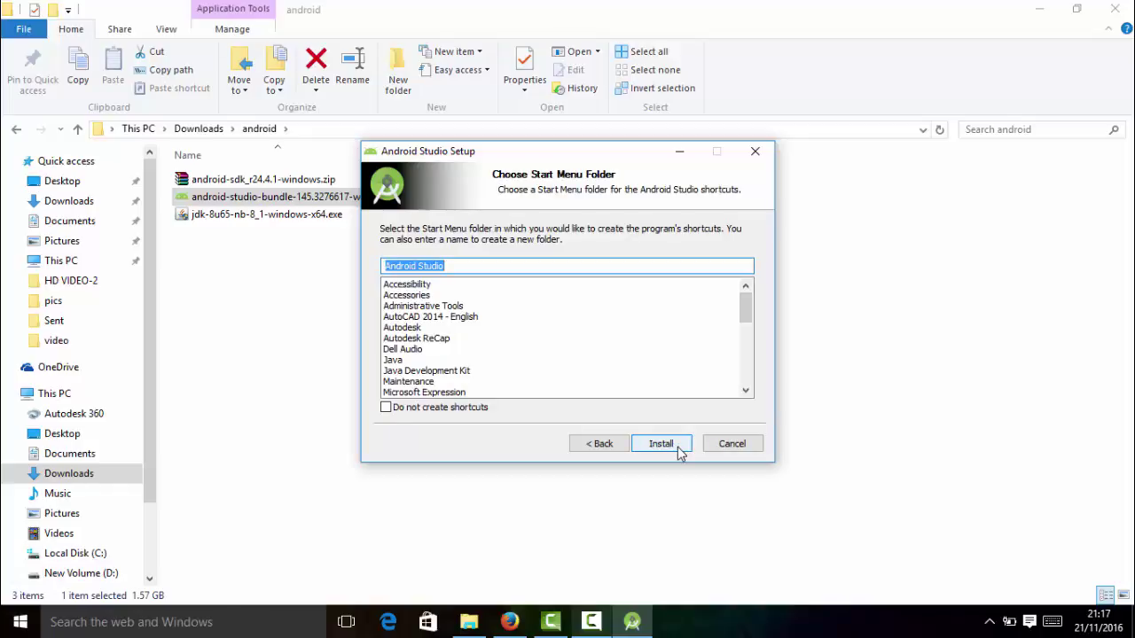
pyautogui.click(677, 447)
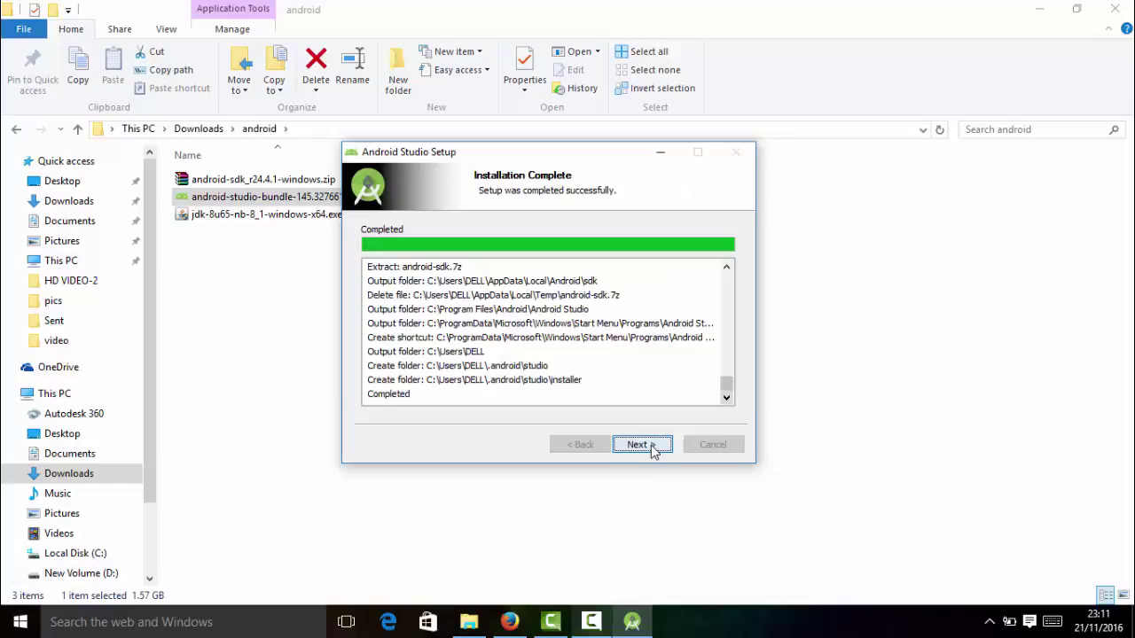
pyautogui.click(641, 445)
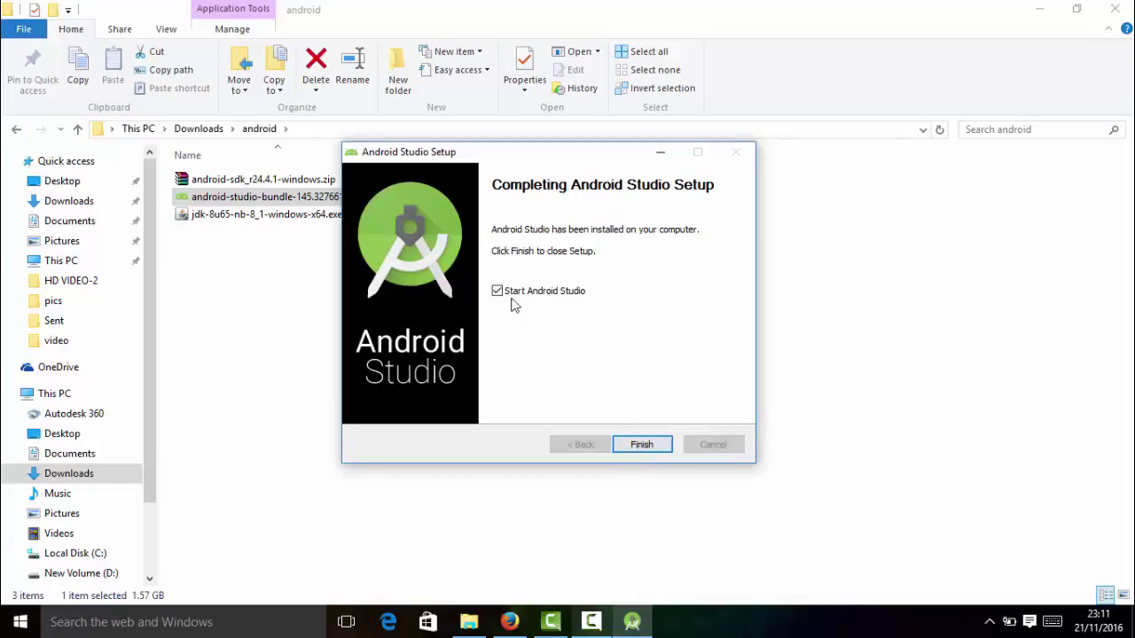
pyautogui.click(642, 444)
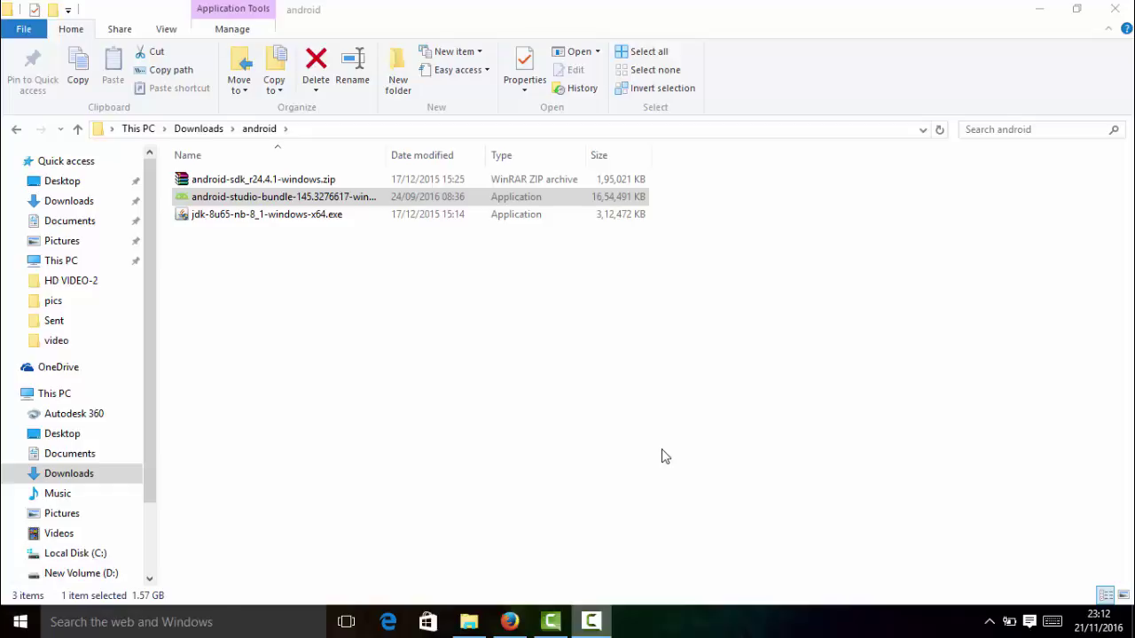
pyautogui.press('super')
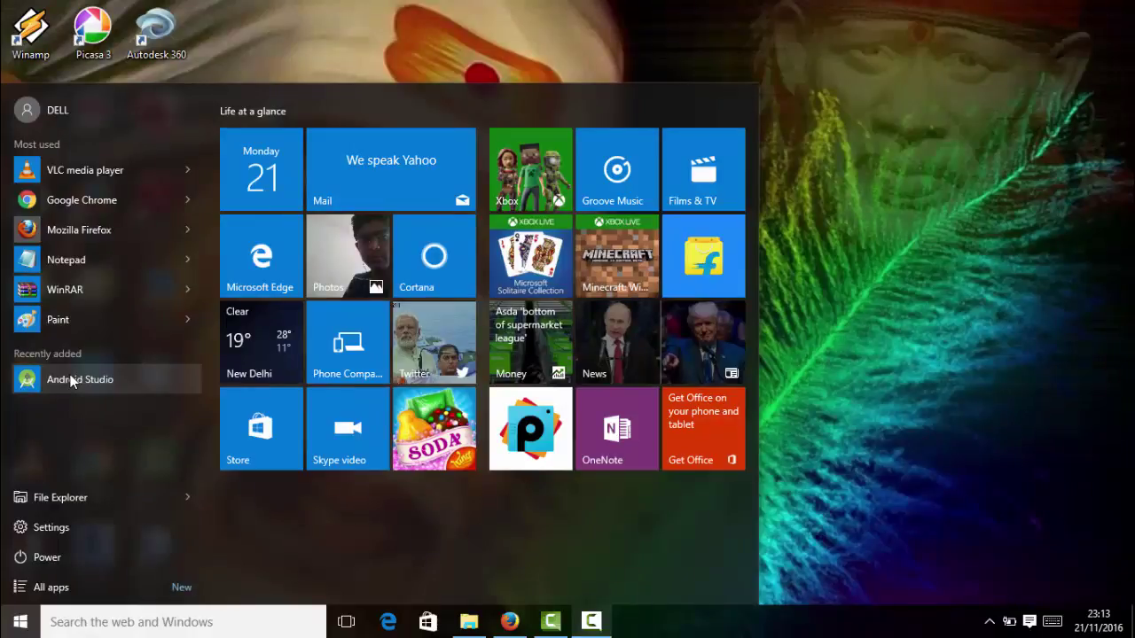
pyautogui.click(592, 623)
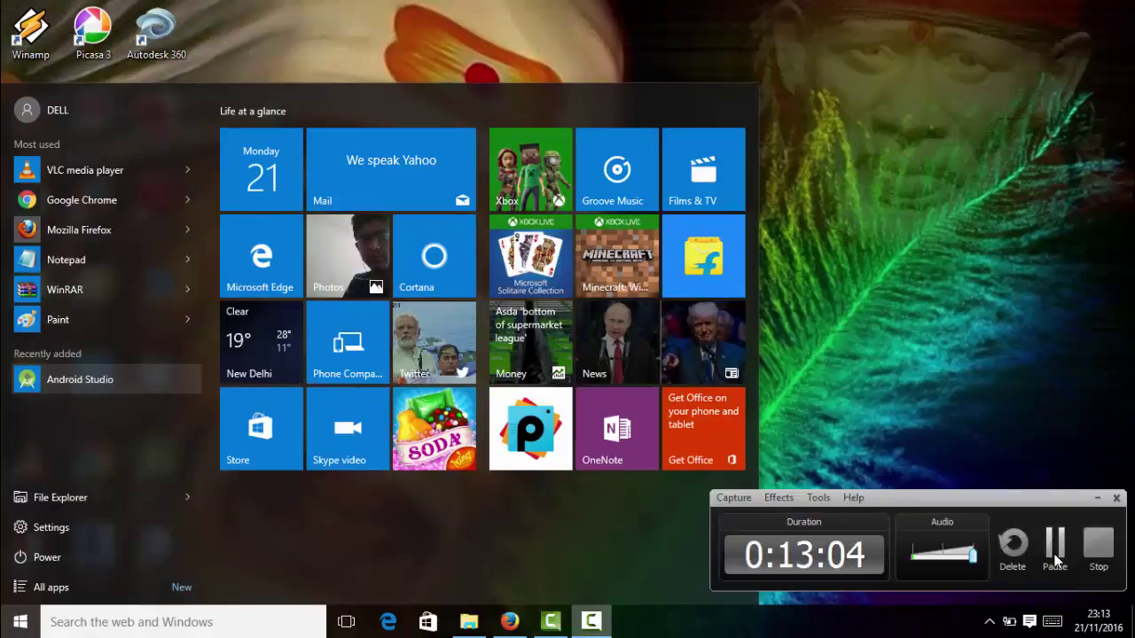
pyautogui.click(1062, 557)
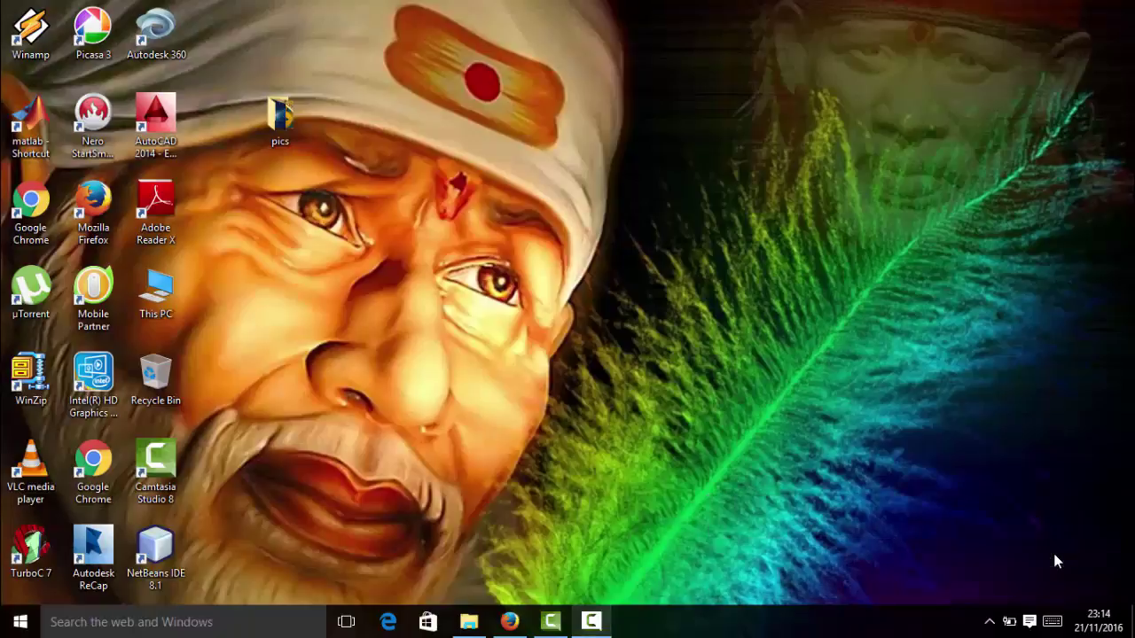
pyautogui.press('super')
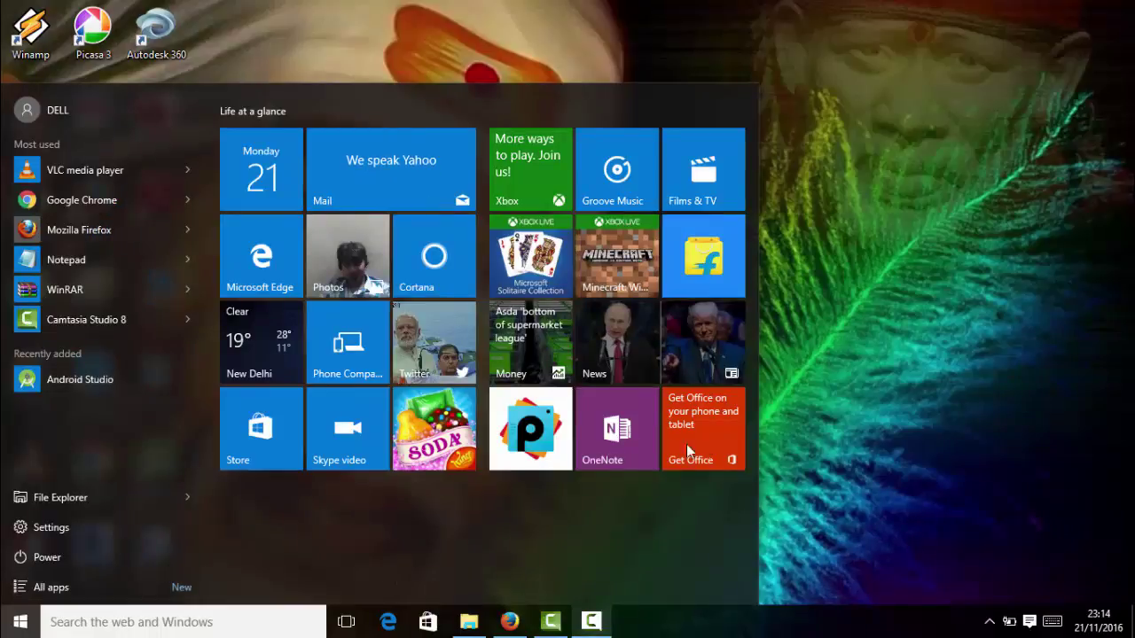
pyautogui.click(824, 490)
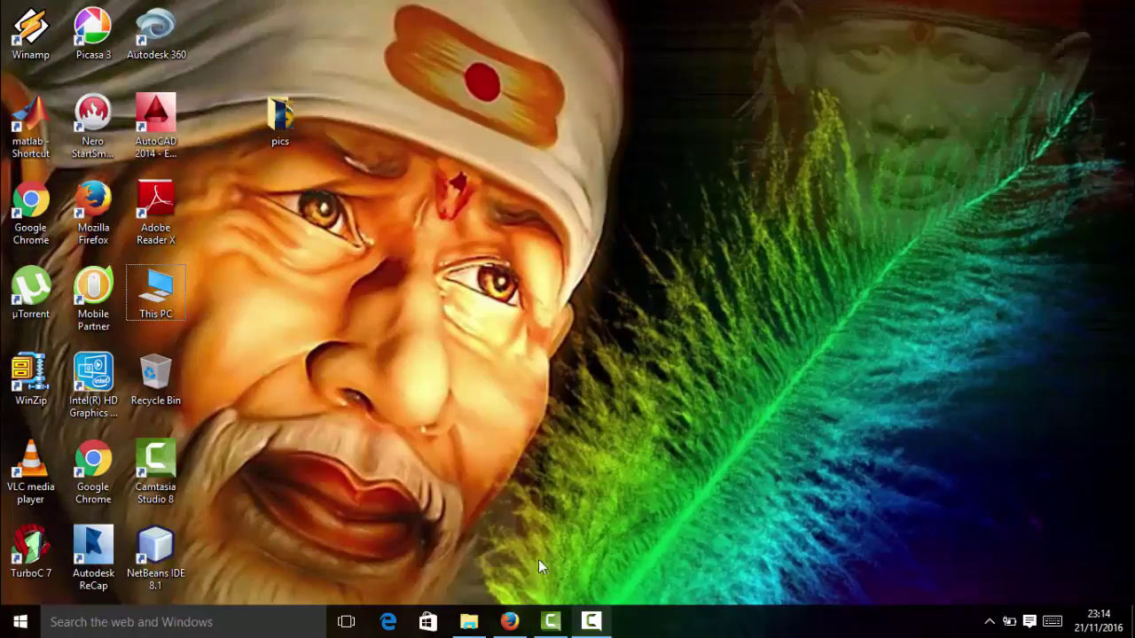
pyautogui.click(590, 621)
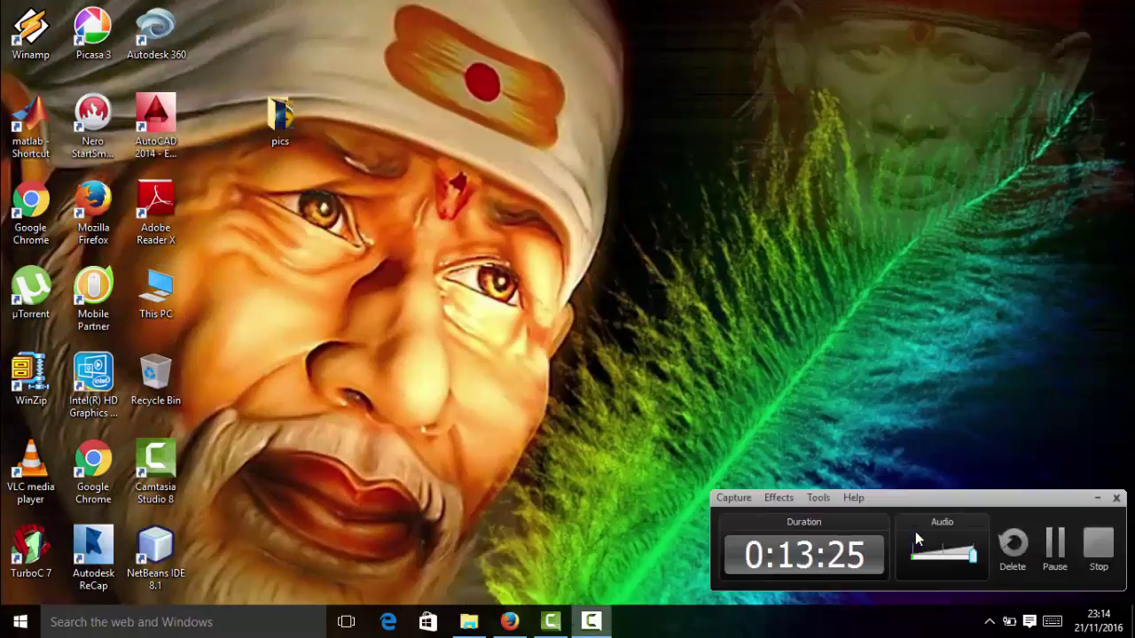
pyautogui.click(1052, 556)
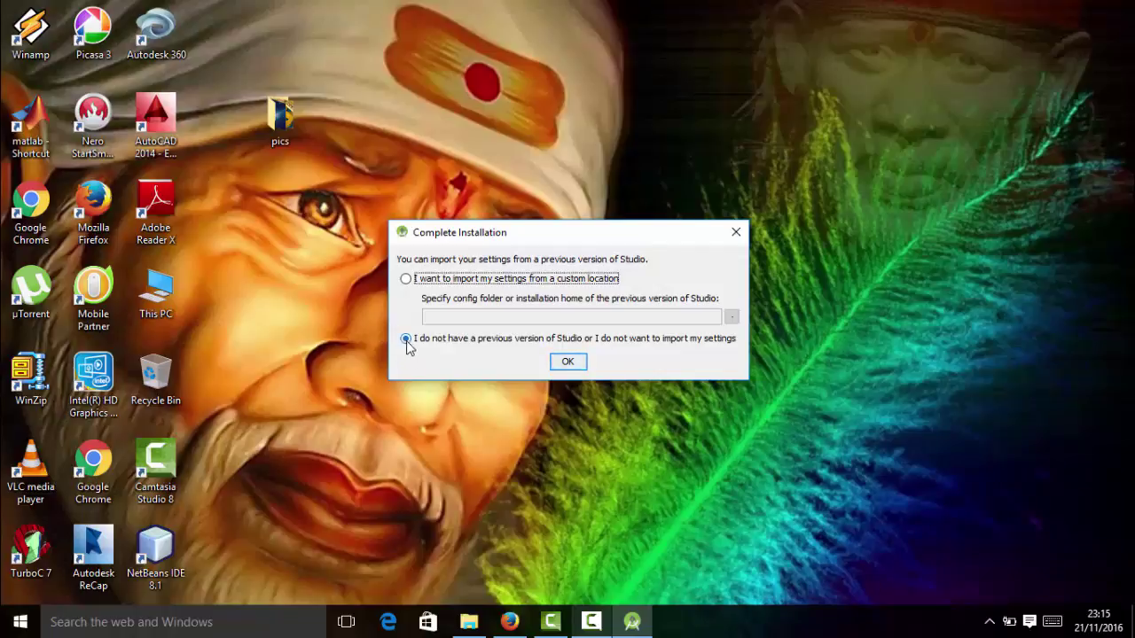
# Step: Complete the installation without importing settings from a previous version of Studio
pyautogui.click(567, 362)
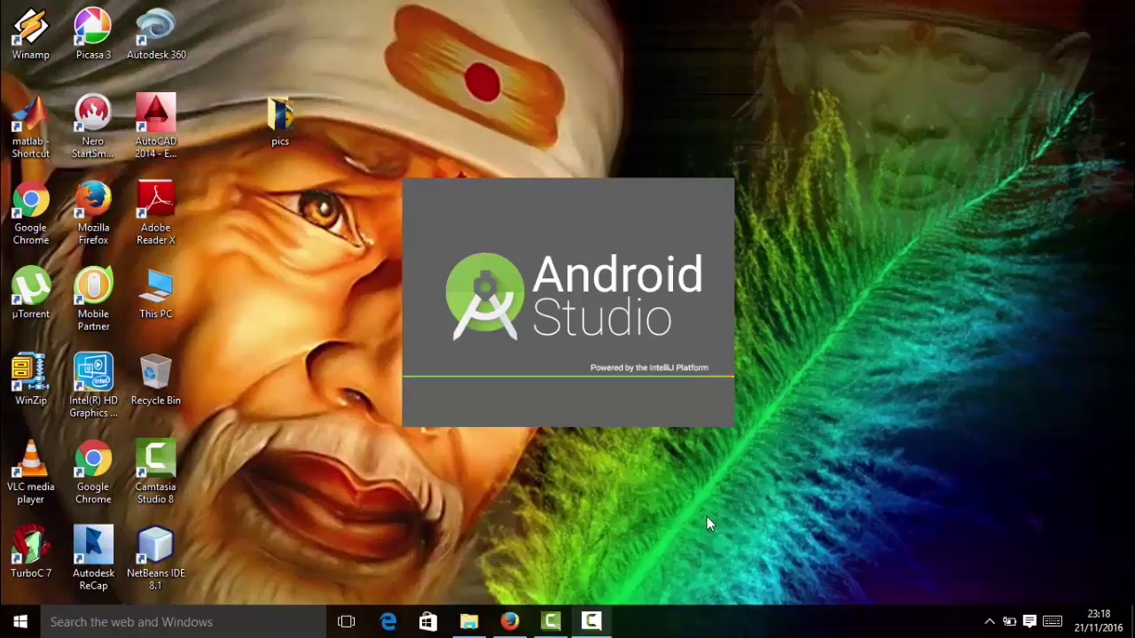
pyautogui.click(592, 625)
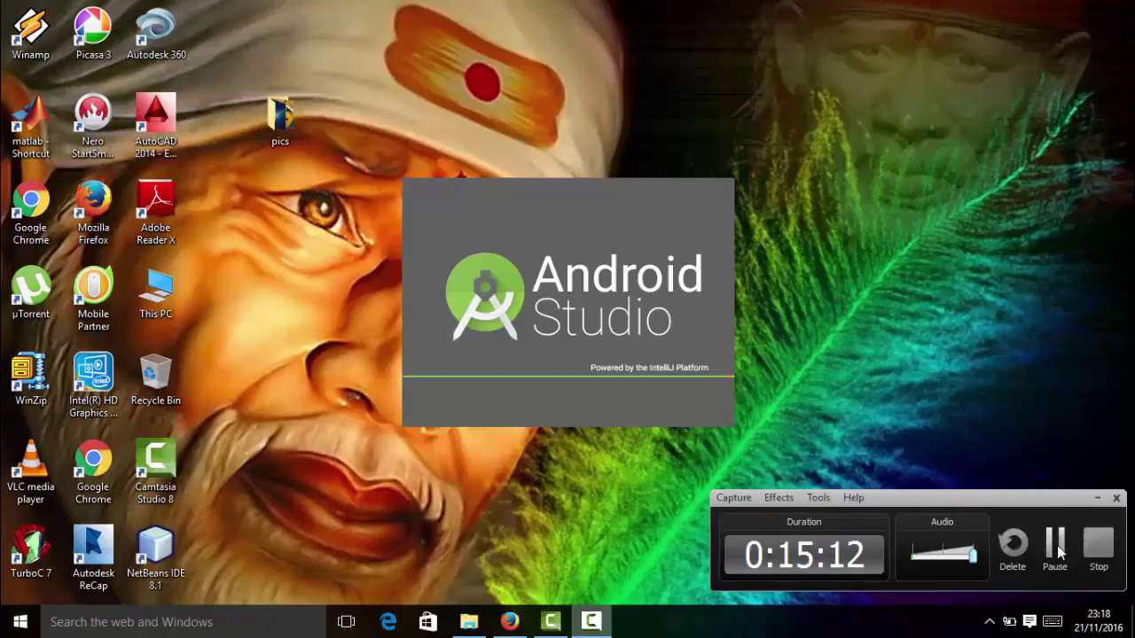
pyautogui.click(1055, 546)
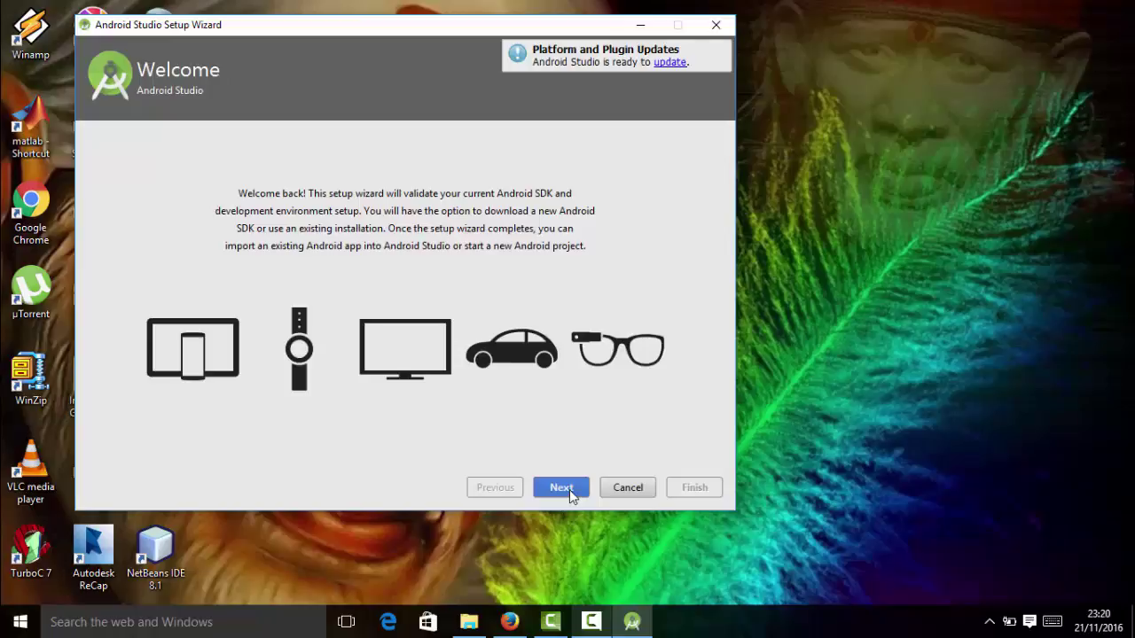
# Step: Complete the Android Studio Setup Wizard with the Standard install type, downloading the listed SDK components
pyautogui.click(561, 488)
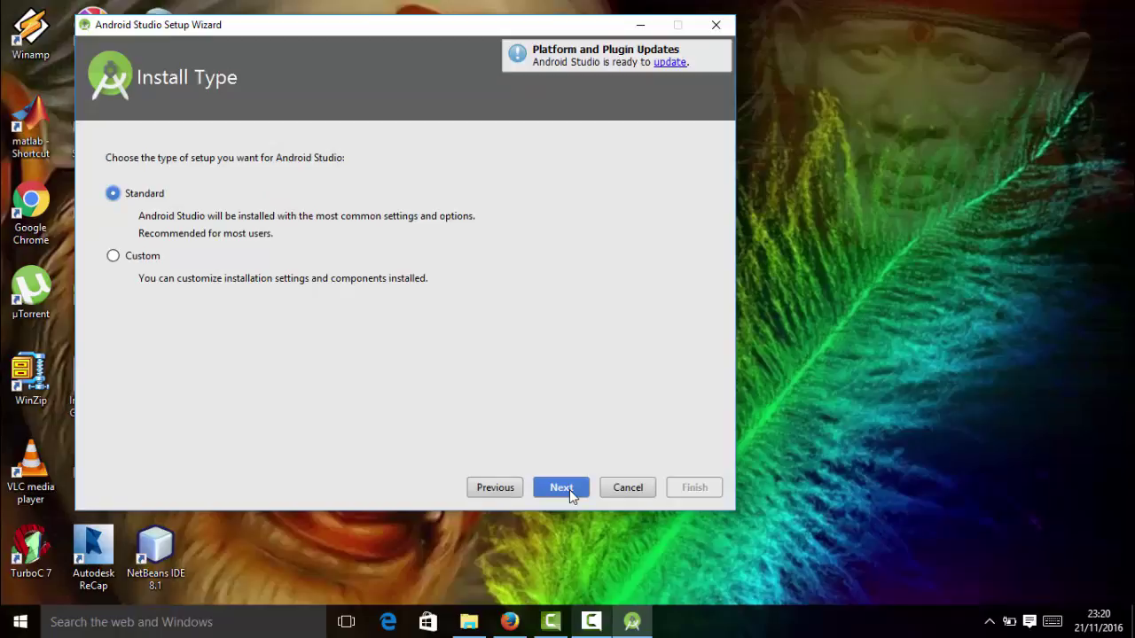
pyautogui.click(570, 490)
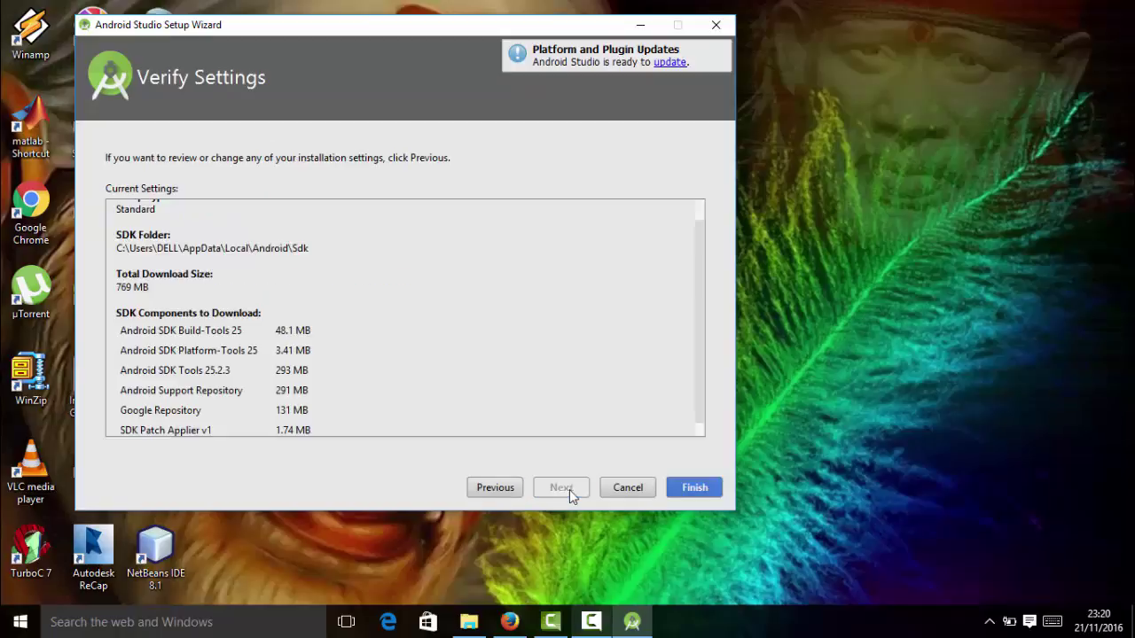
pyautogui.click(683, 489)
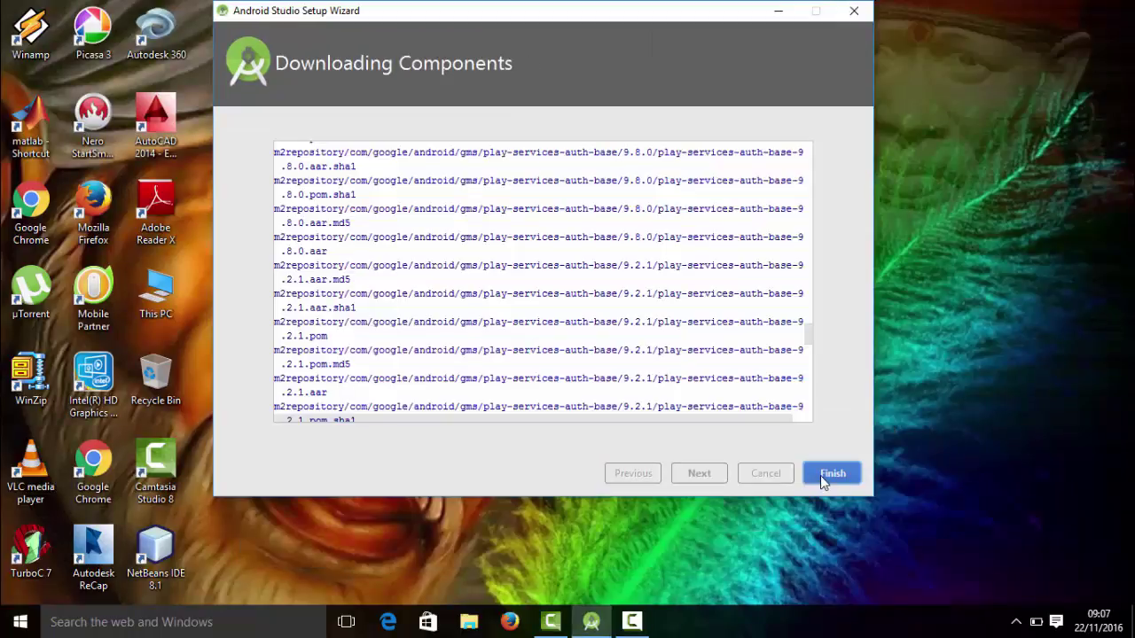
pyautogui.click(820, 475)
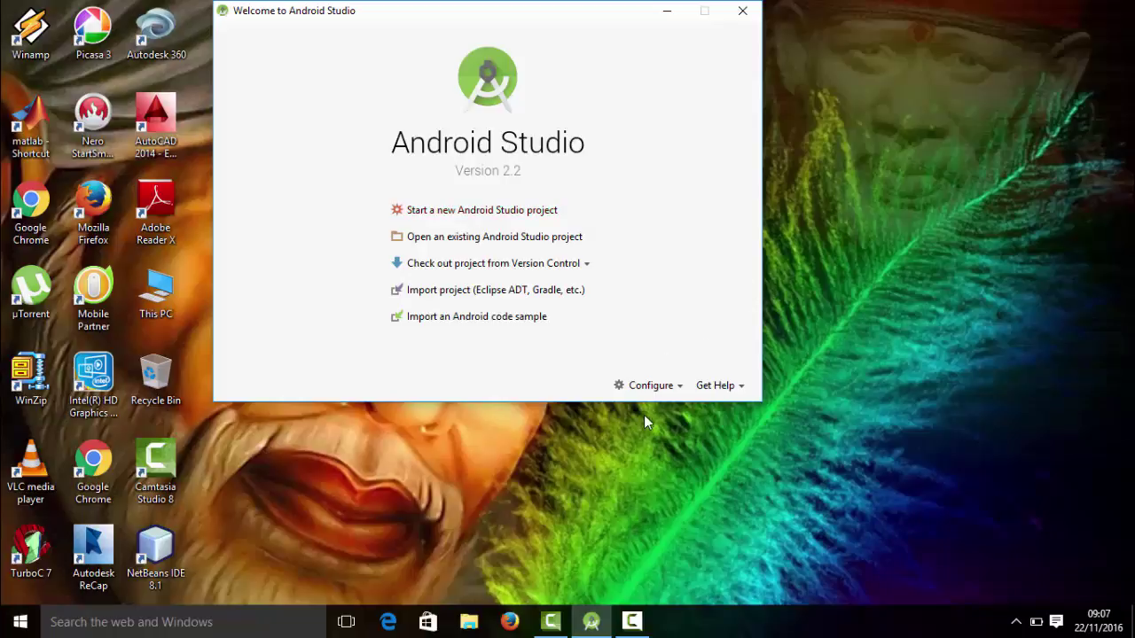
# Step: Open the SDK Manager from the welcome screen and display the list of SDK Tools
pyautogui.click(663, 394)
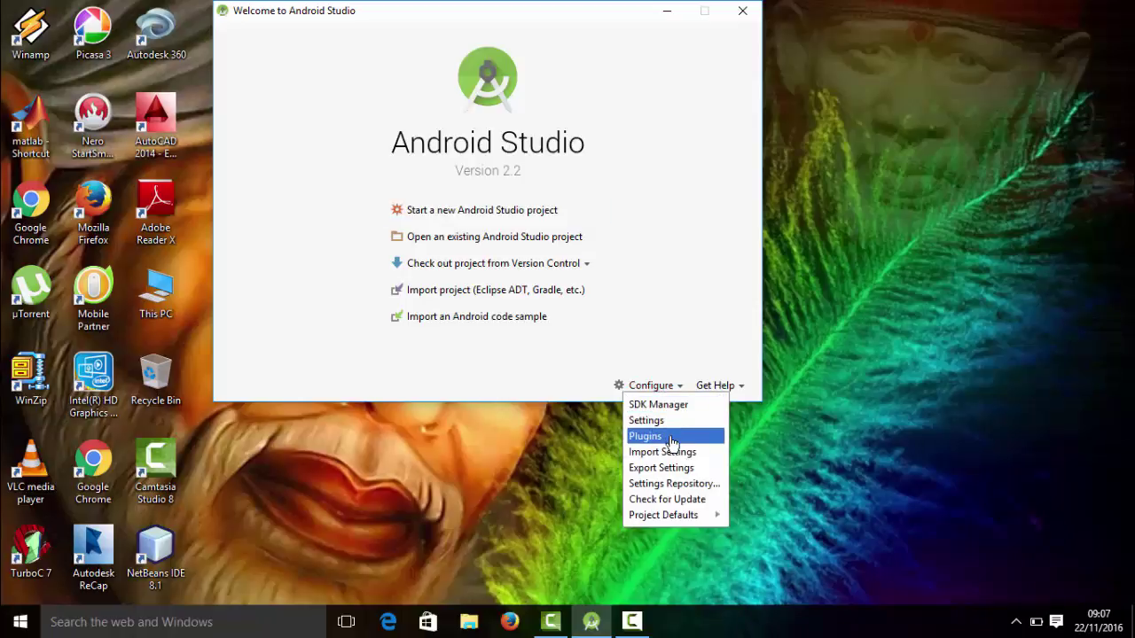
pyautogui.click(677, 411)
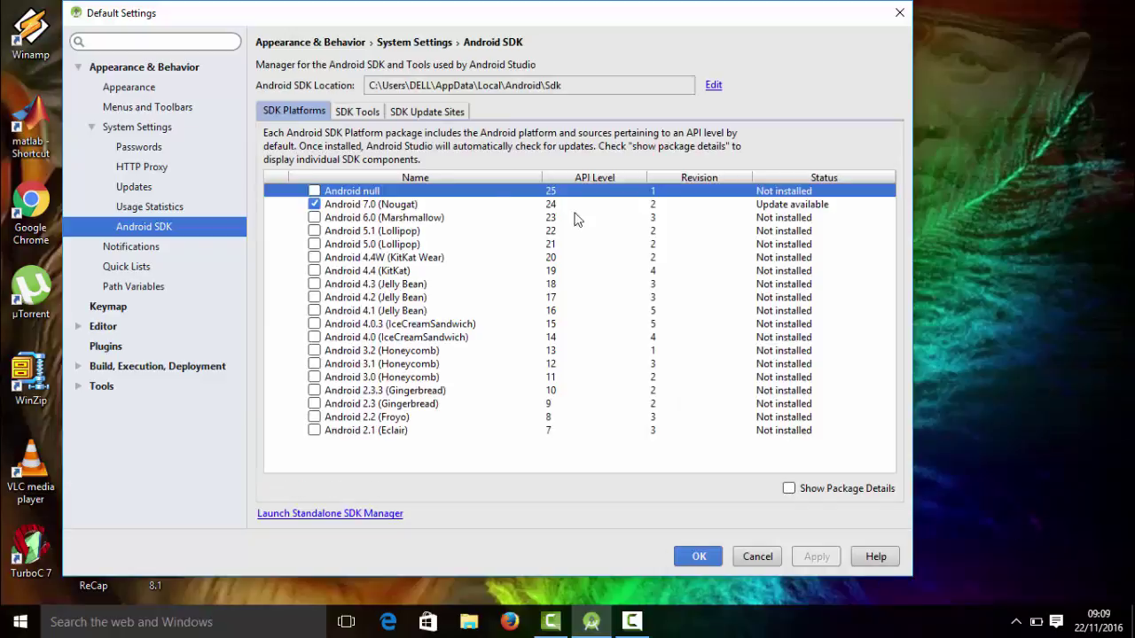
pyautogui.click(367, 114)
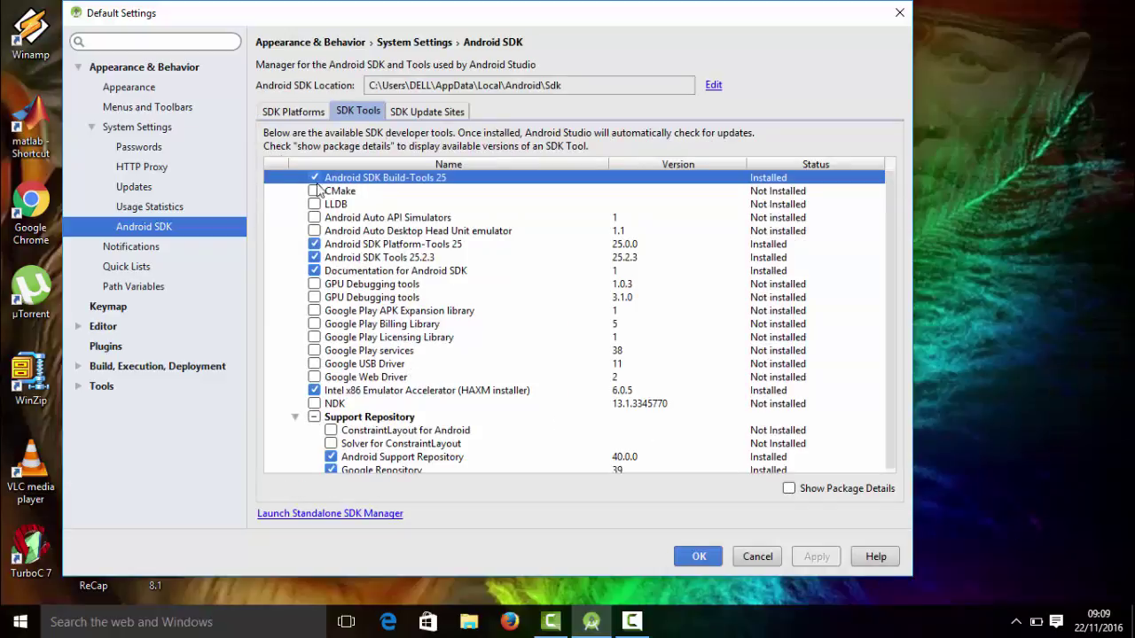
# Step: Examine the SDK Tools entries from Android SDK Build-Tools 25 to NDK for their installation status, and close the settings
pyautogui.click(369, 257)
pyautogui.press('Up')
pyautogui.press('Up')
pyautogui.press('Up')
pyautogui.press('Up')
pyautogui.press('Up')
pyautogui.press('Up')
pyautogui.press('Down')
pyautogui.press('Down')
pyautogui.press('Down')
pyautogui.press('Down')
pyautogui.press('Down')
pyautogui.press('Down')
pyautogui.press('Down')
pyautogui.press('Down')
pyautogui.press('Down')
pyautogui.press('Down')
pyautogui.press('Down')
pyautogui.press('Down')
pyautogui.press('Down')
pyautogui.press('Down')
pyautogui.press('Down')
pyautogui.press('Down')
pyautogui.press('Down')
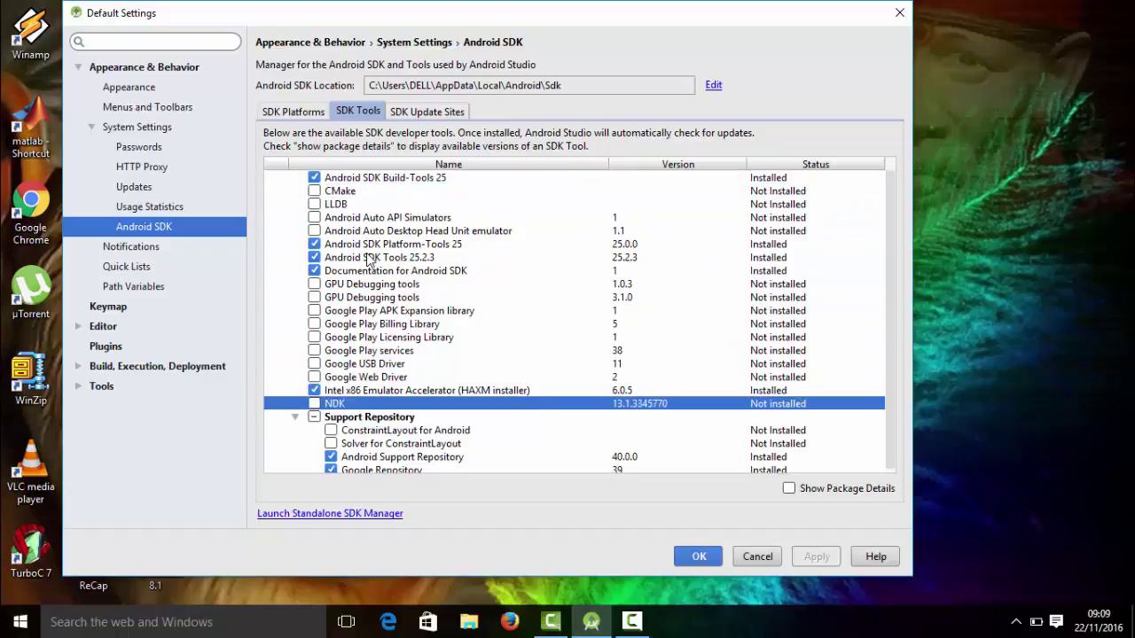
pyautogui.press('Up')
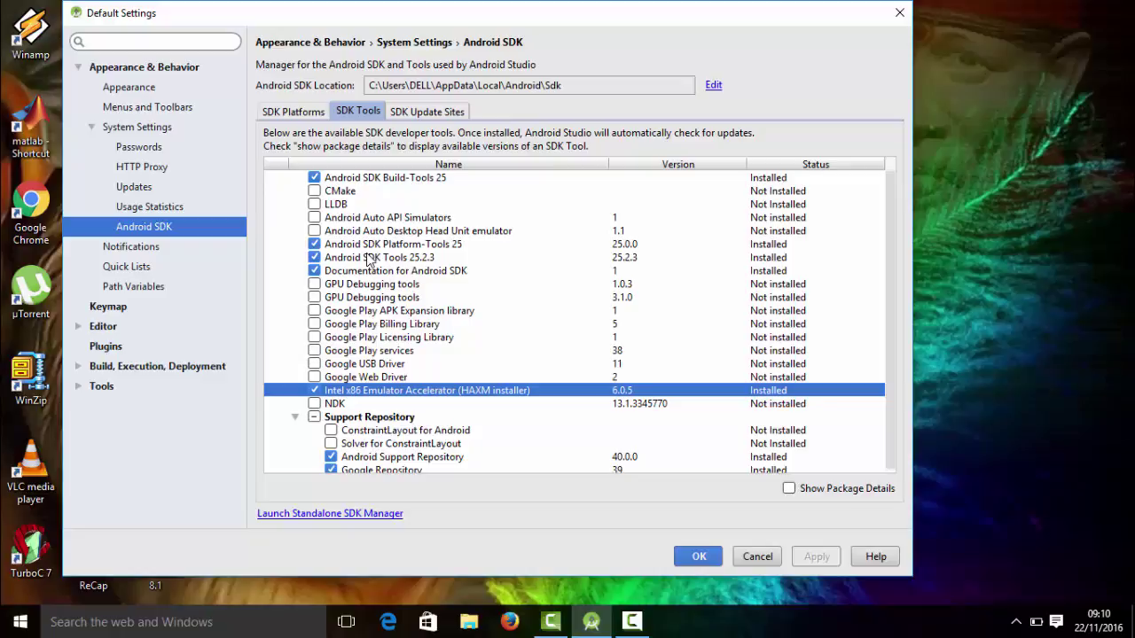
pyautogui.press('Up')
pyautogui.press('Up')
pyautogui.press('Up')
pyautogui.press('Up')
pyautogui.press('Up')
pyautogui.press('Up')
pyautogui.press('Up')
pyautogui.press('Up')
pyautogui.press('Up')
pyautogui.press('Up')
pyautogui.press('Up')
pyautogui.press('Up')
pyautogui.press('Up')
pyautogui.press('Up')
pyautogui.press('Up')
pyautogui.press('Up')
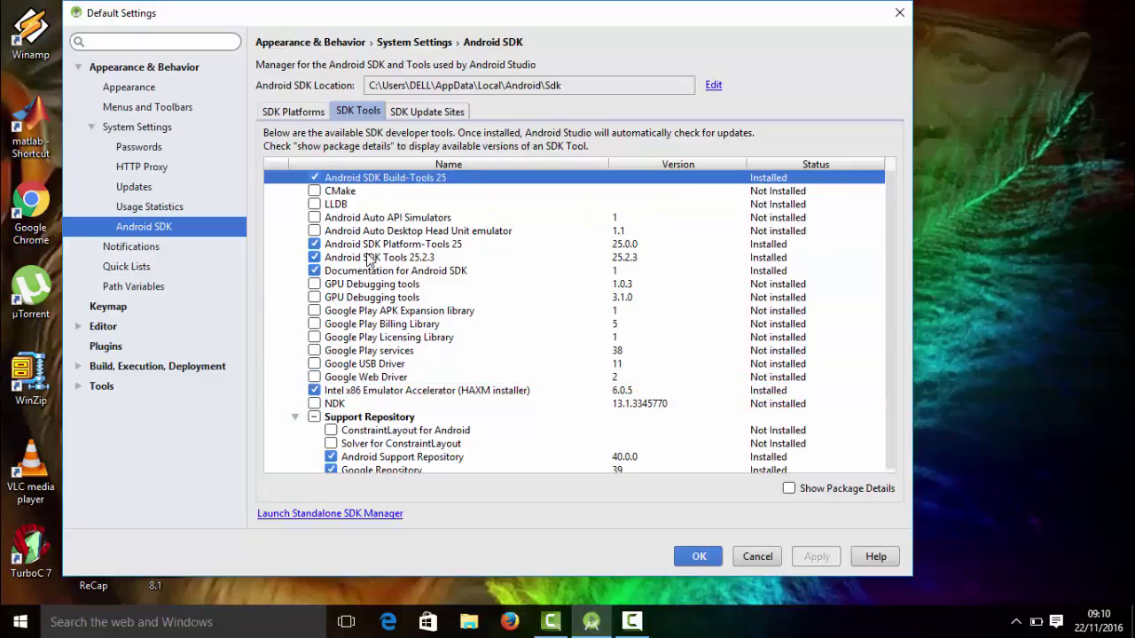
pyautogui.press('Down')
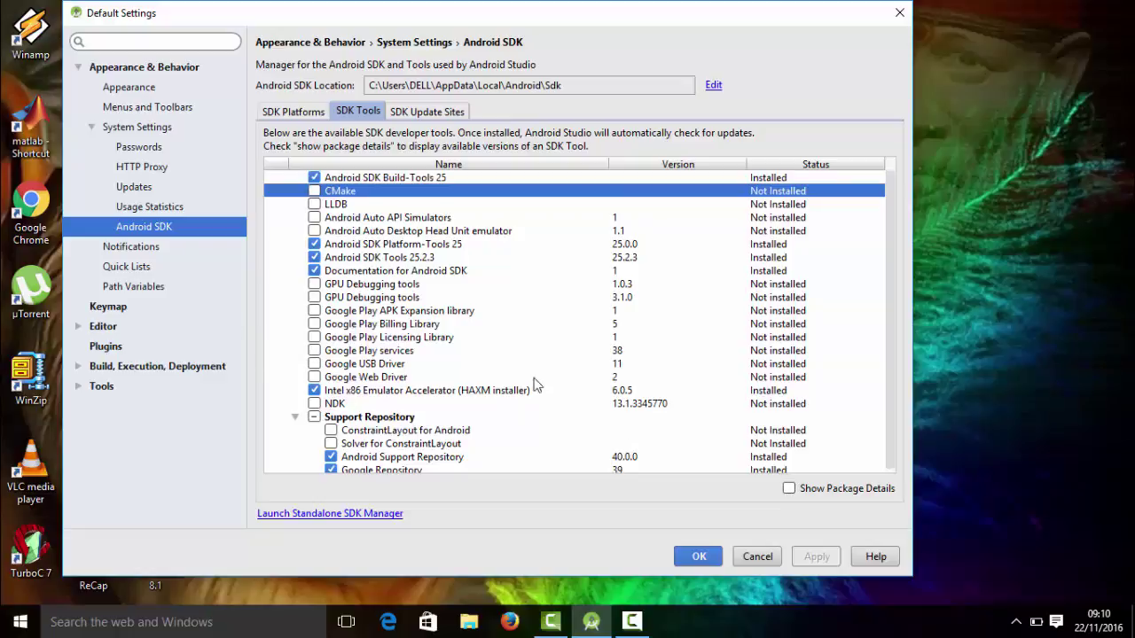
pyautogui.click(703, 557)
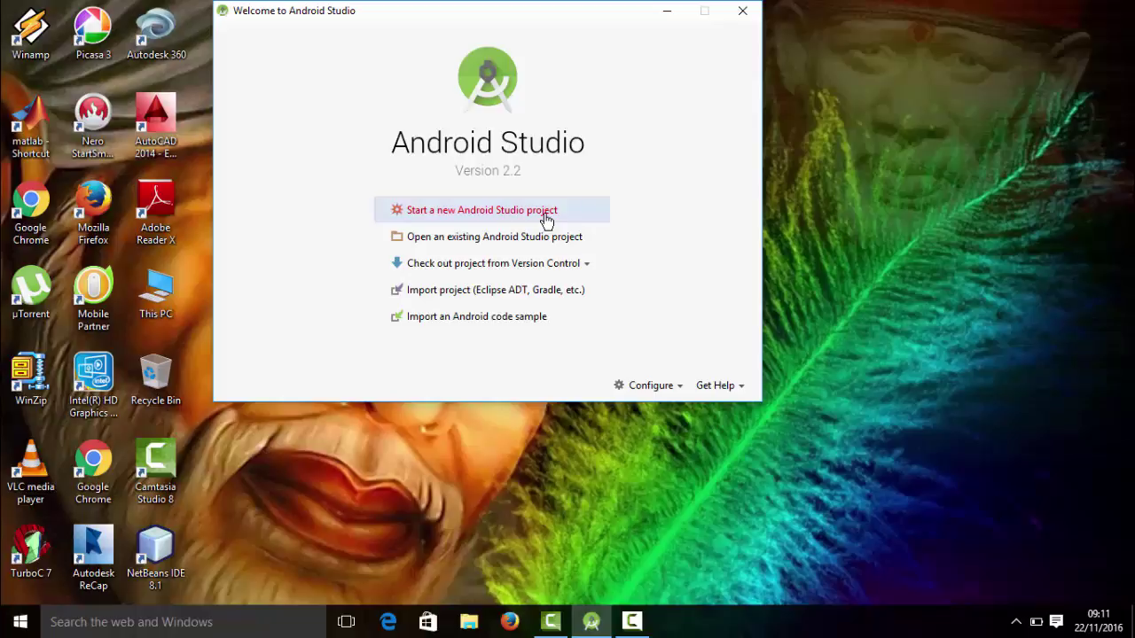
pyautogui.click(631, 621)
pyautogui.click(631, 622)
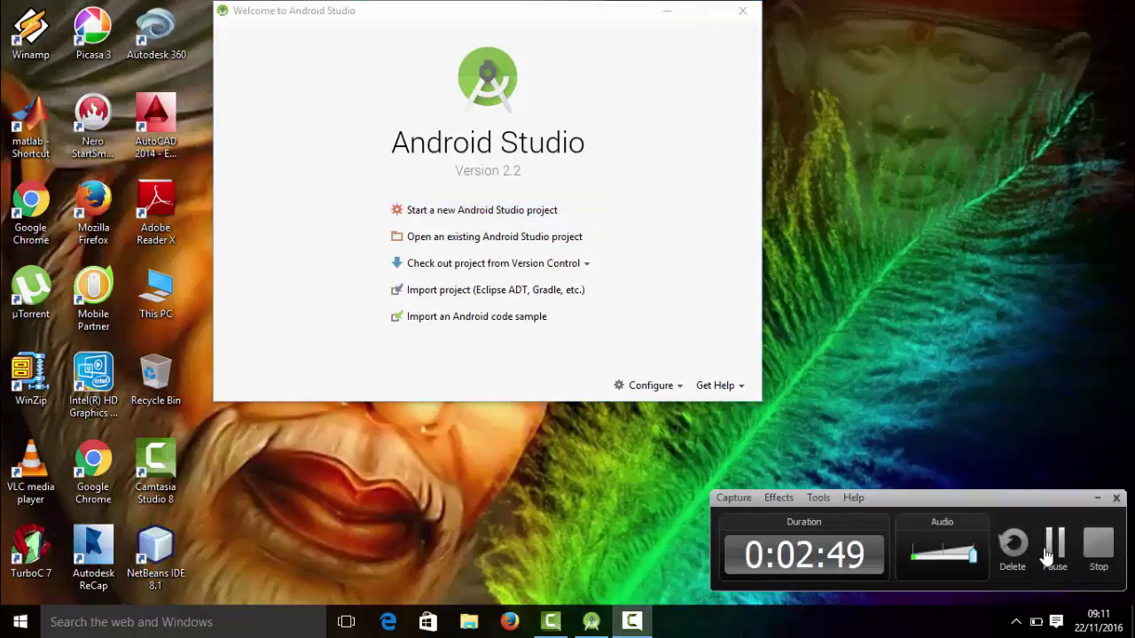